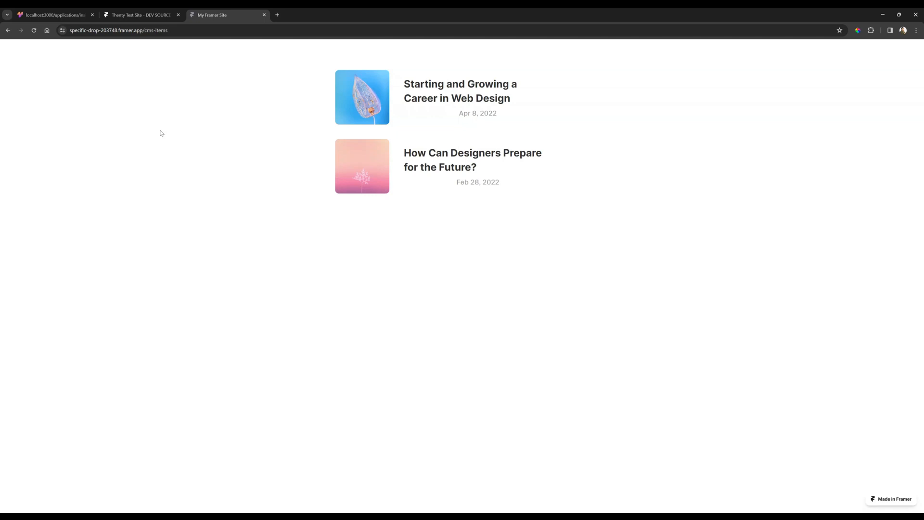
Close the published site preview and view the CMS bookmark insights in the thenty dashboard
key(ctrl+w)
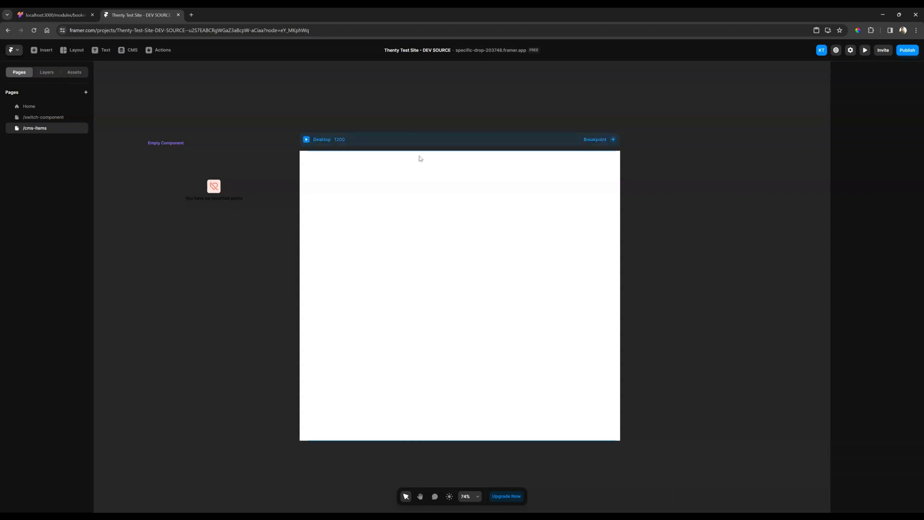
click(53, 15)
click(36, 160)
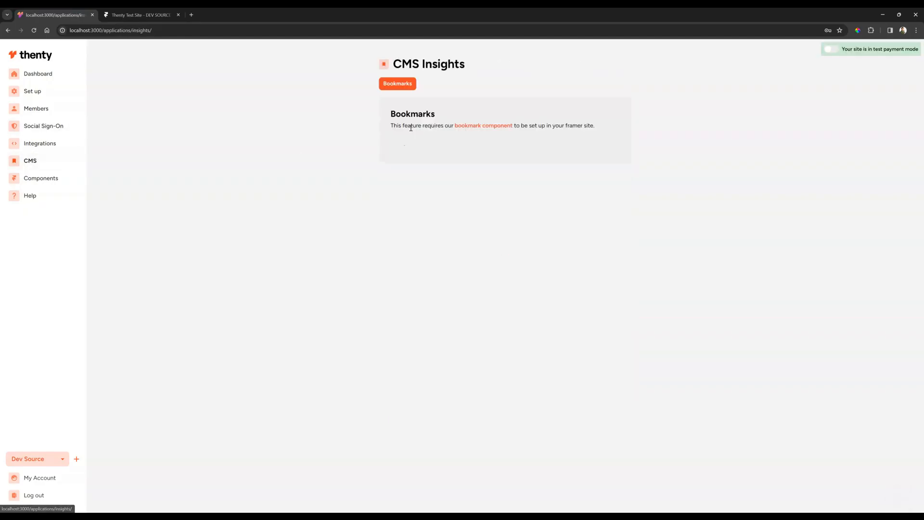
Switch to the Framer project, add the sample Blog collection to its CMS and dismiss the sample blog introduction
click(140, 15)
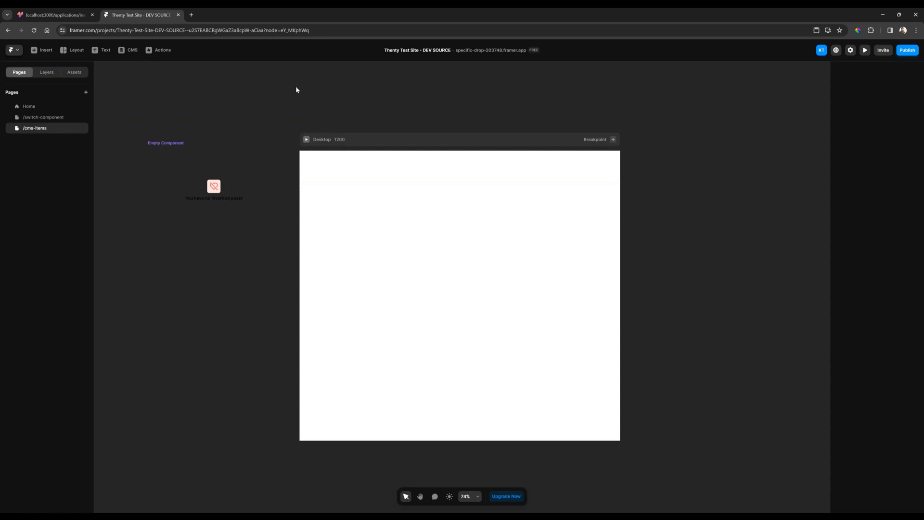
click(125, 51)
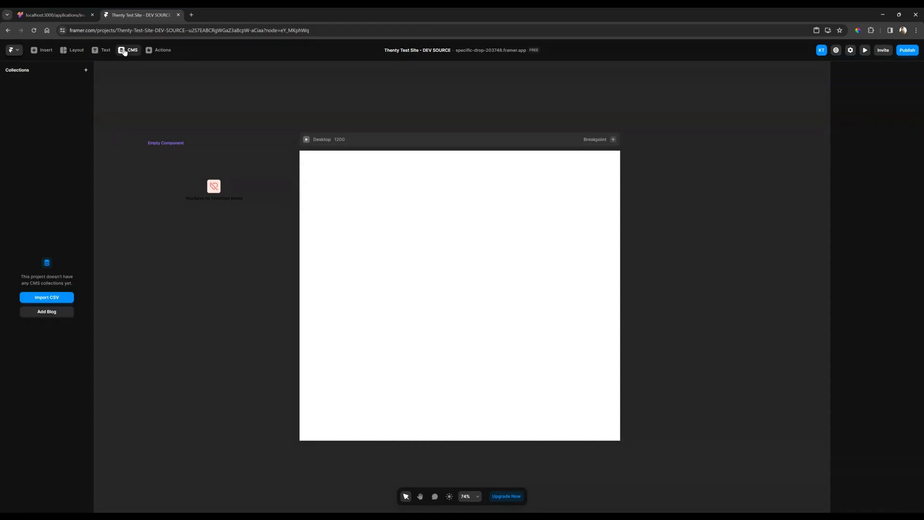
click(53, 313)
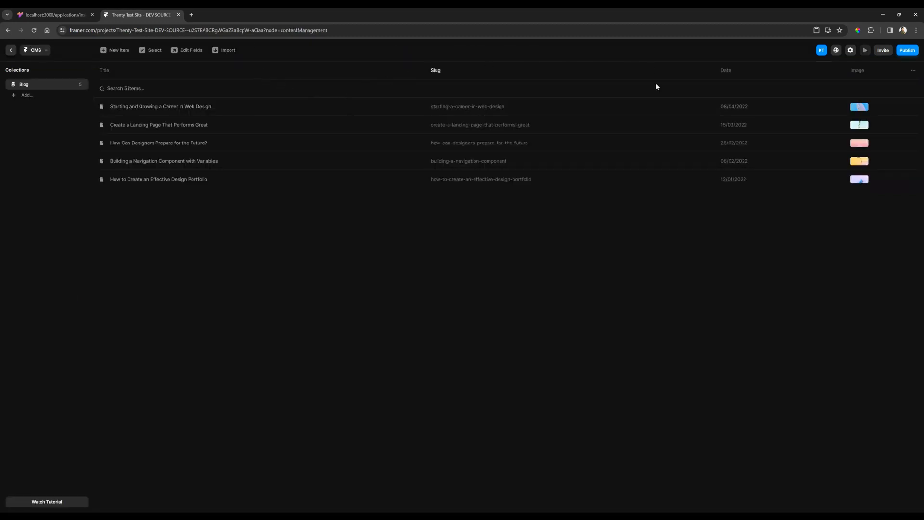
click(11, 54)
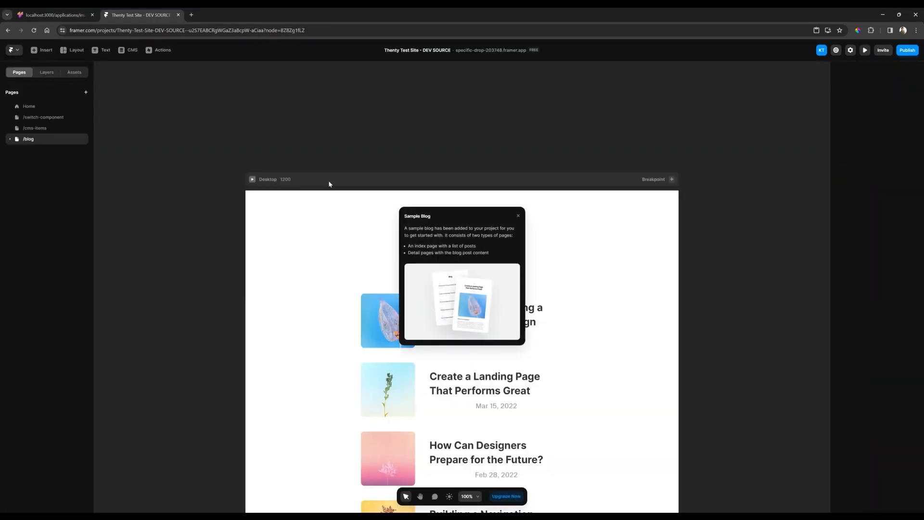
click(519, 215)
scroll(484, 123, down, 3)
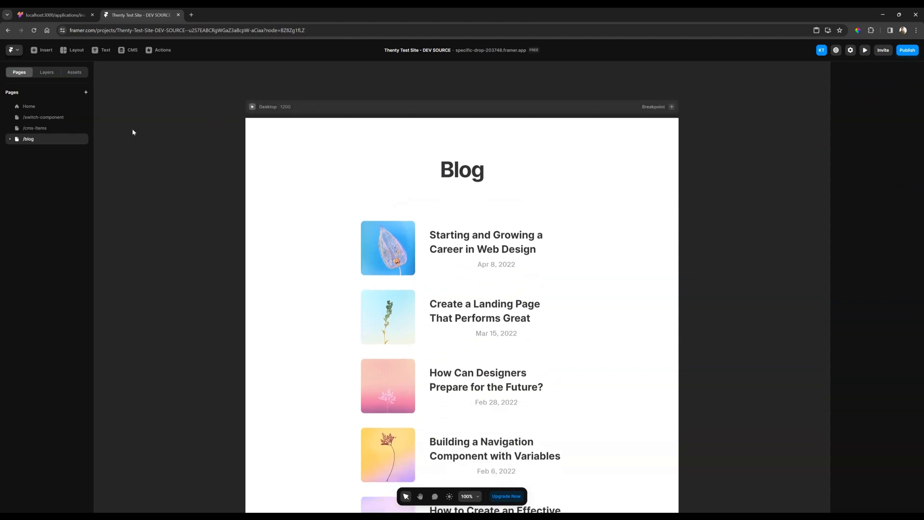
Open the Blog collection's detail page template under /blog and examine its title and content layout
click(11, 141)
click(36, 149)
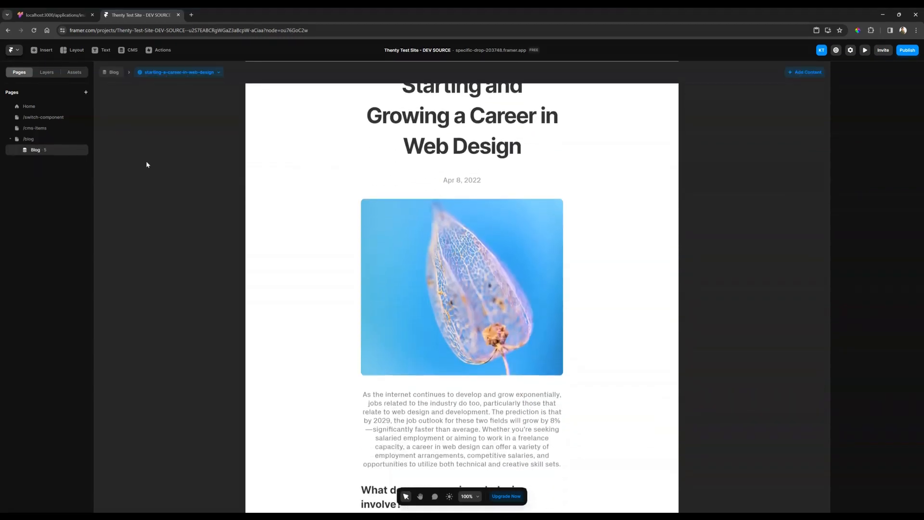
click(442, 213)
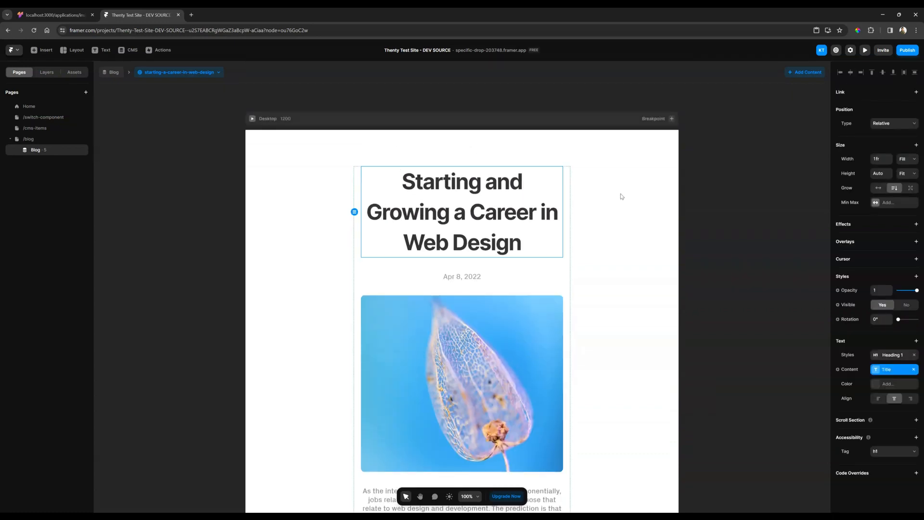
click(691, 186)
scroll(691, 185, down, 1)
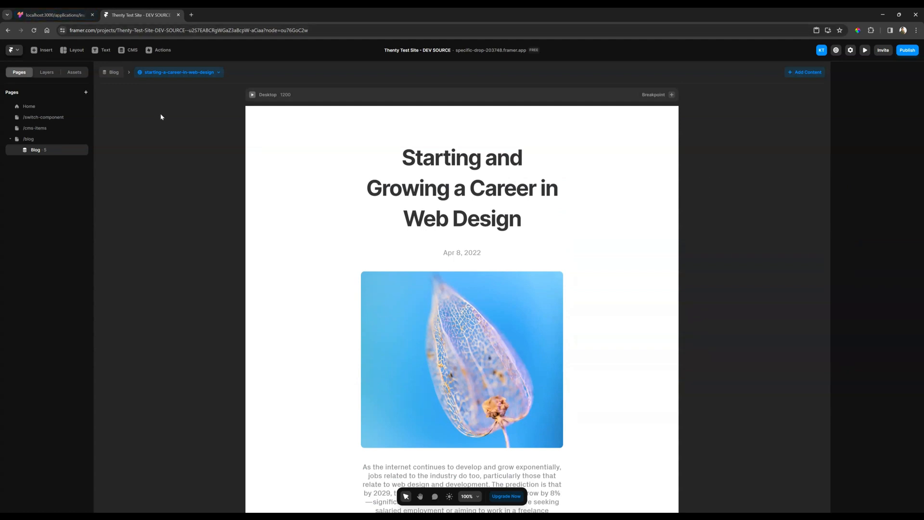
Switch to thenty and copy the Bookmark component from the lesson on allowing members to bookmark CMS items
click(53, 15)
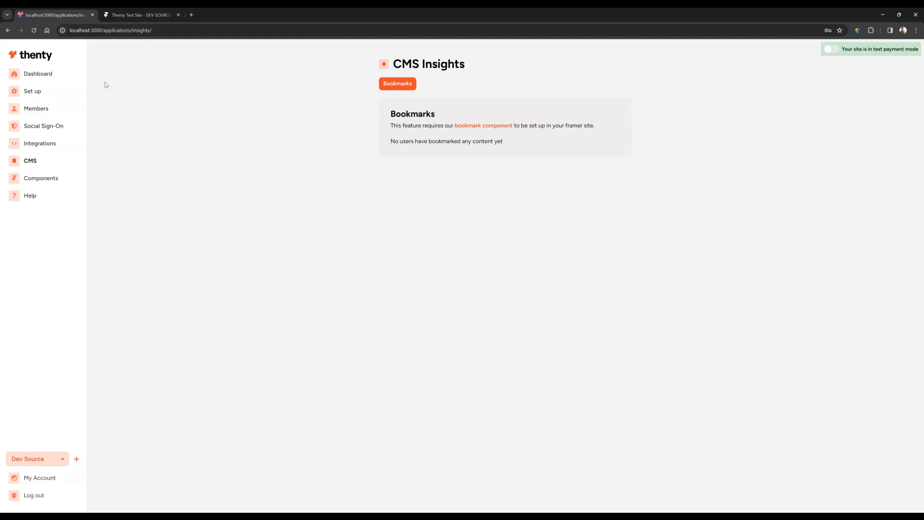
click(50, 75)
scroll(485, 265, down, 4)
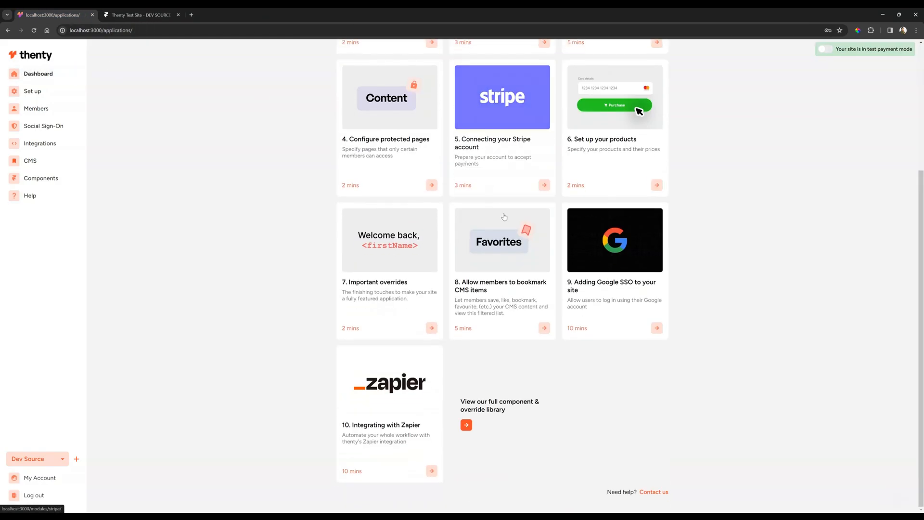
click(497, 259)
triple_click(588, 142)
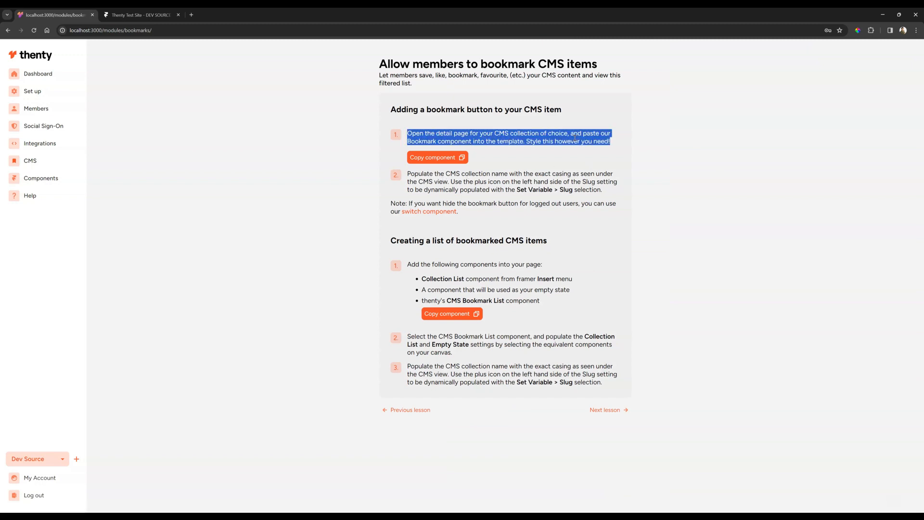
click(569, 161)
click(444, 159)
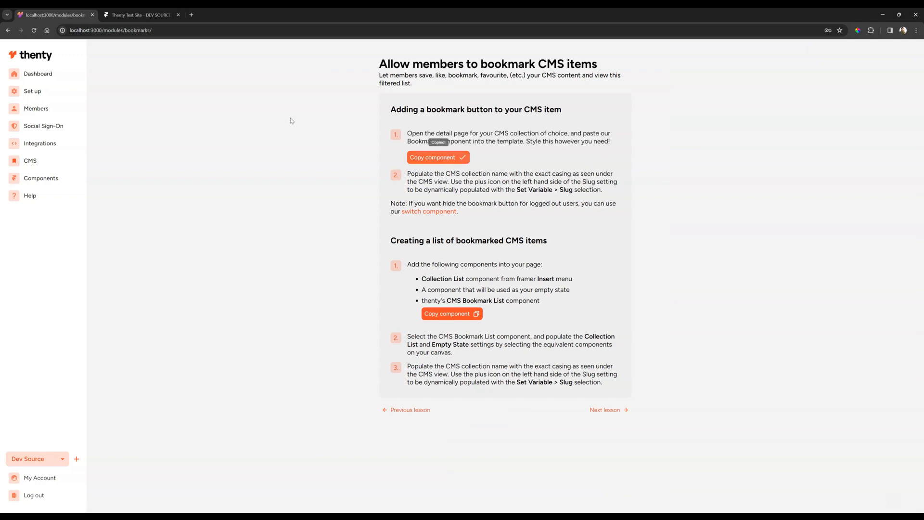
Paste the Bookmark component into the Framer blog detail template and place it between the title and the date
click(140, 15)
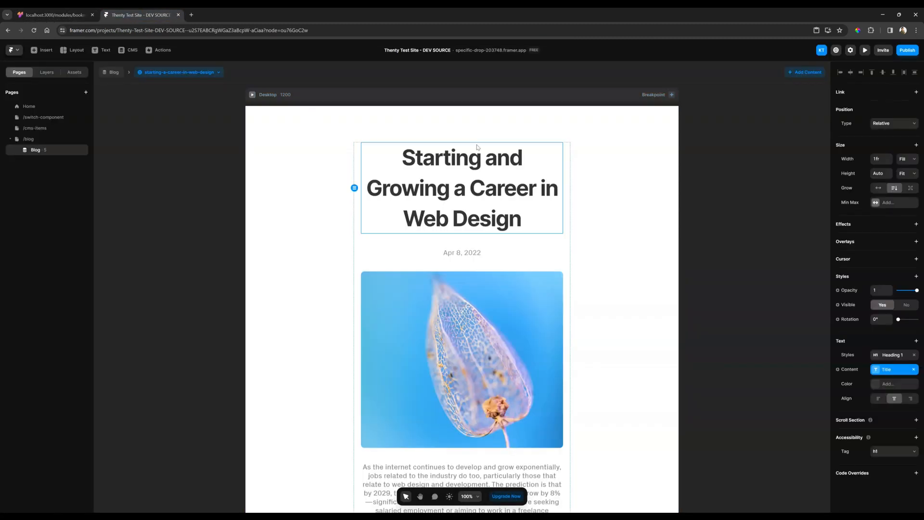
click(650, 138)
key(ctrl+v)
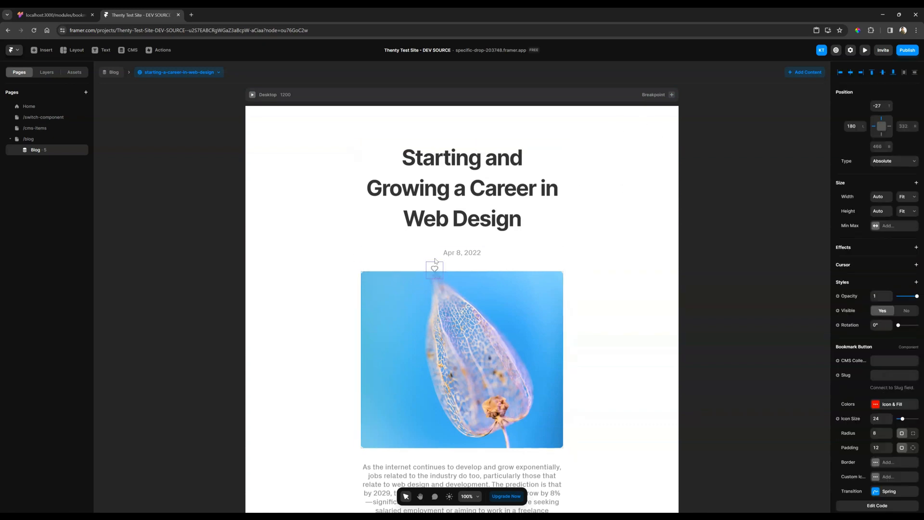
drag(435, 261, 457, 245)
click(633, 243)
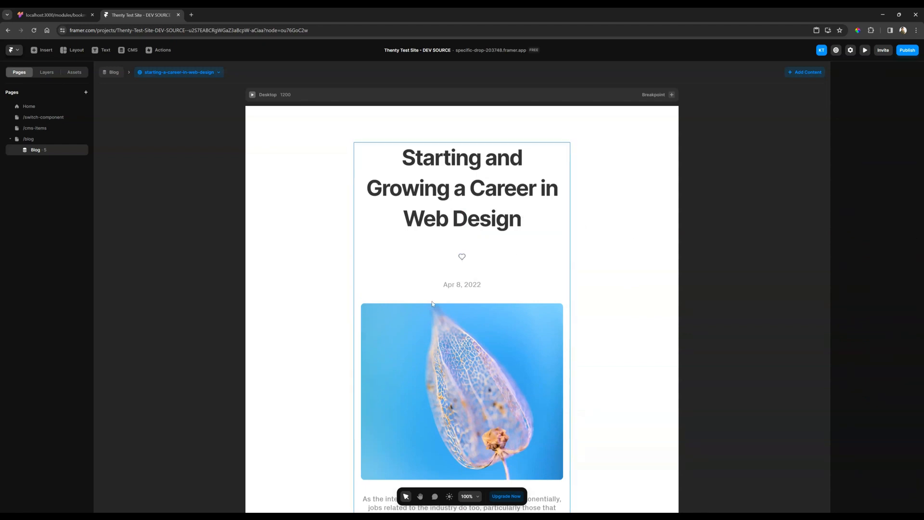
Set the bookmark button's CMS Collection Name to Blog, connect its Slug to the Slug variable, and check the collection name in the CMS
click(461, 259)
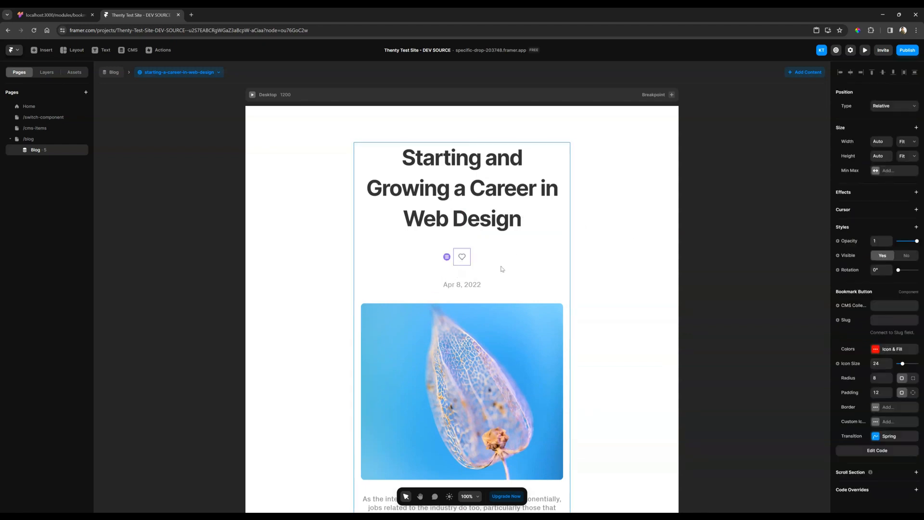
click(880, 305)
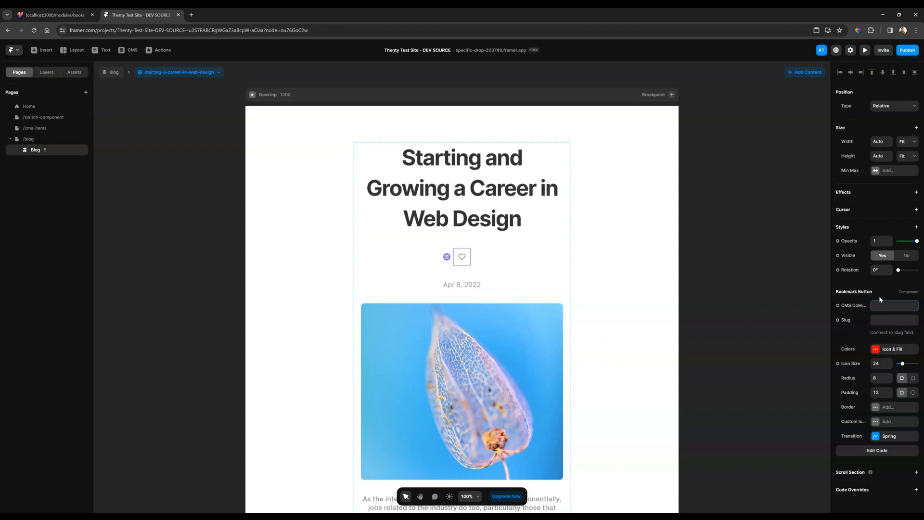
drag(831, 282, 741, 276)
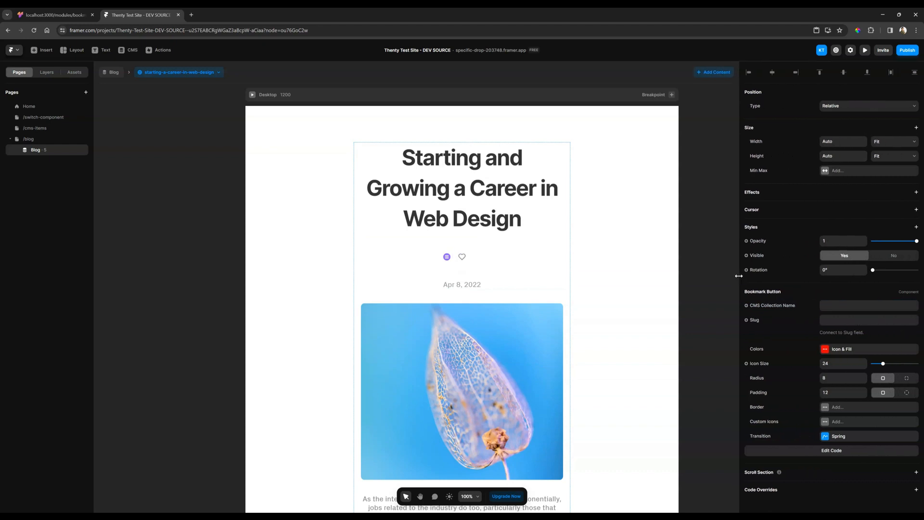
click(864, 304)
text(Blog)
key(Tab)
click(748, 320)
mouse_move(767, 332)
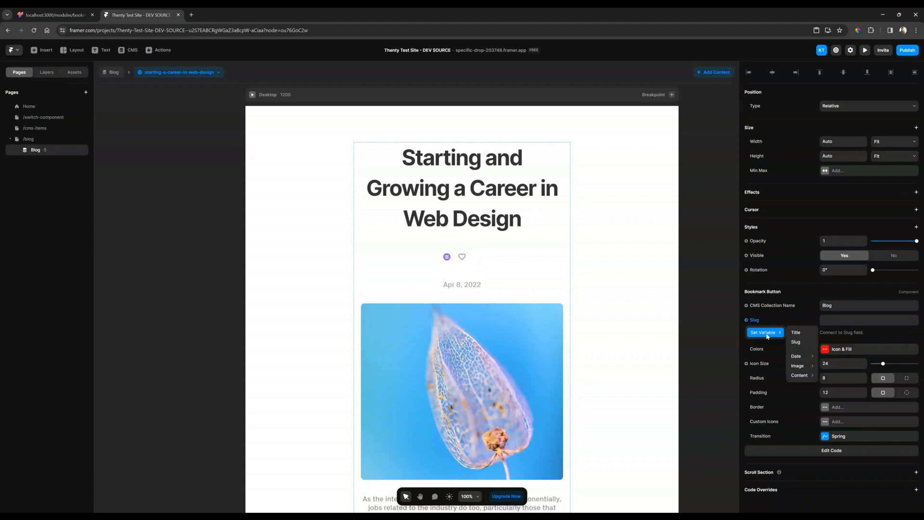
click(799, 342)
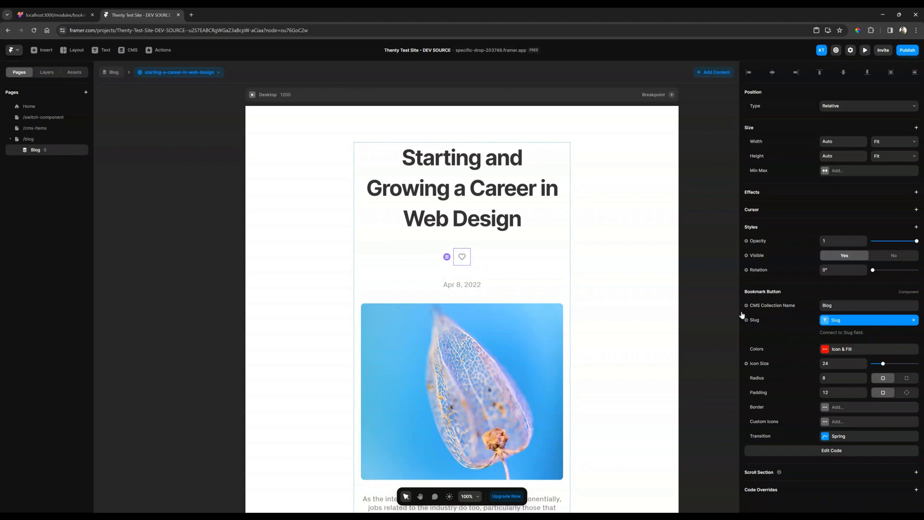
click(129, 50)
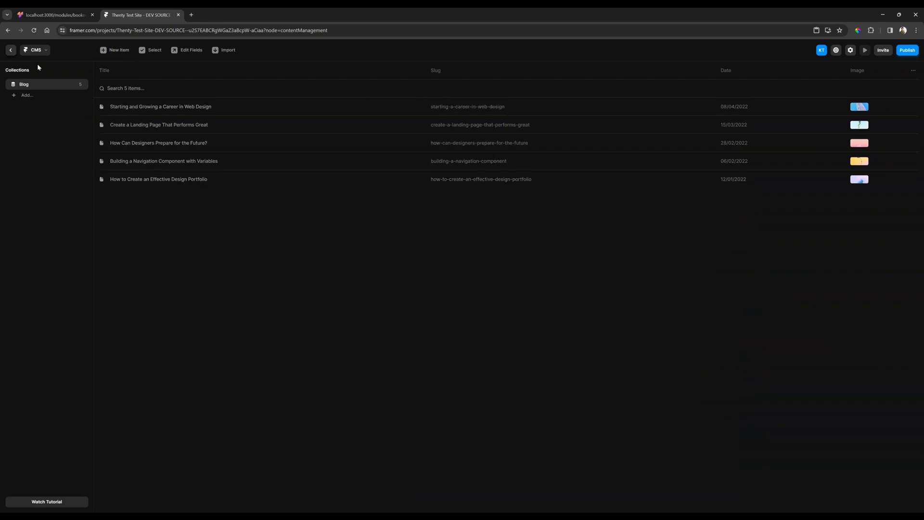
click(11, 50)
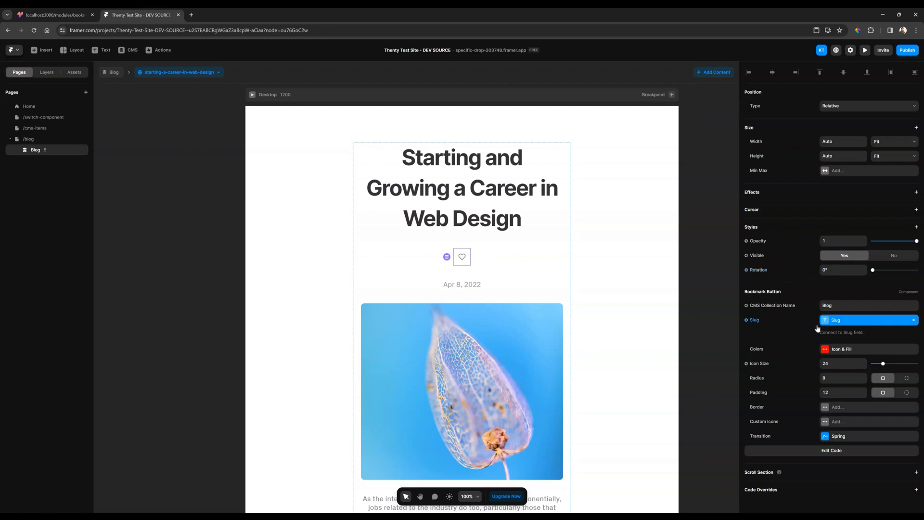
Publish the site update and open the live page for the starting-a-career-in-web-design post
click(906, 52)
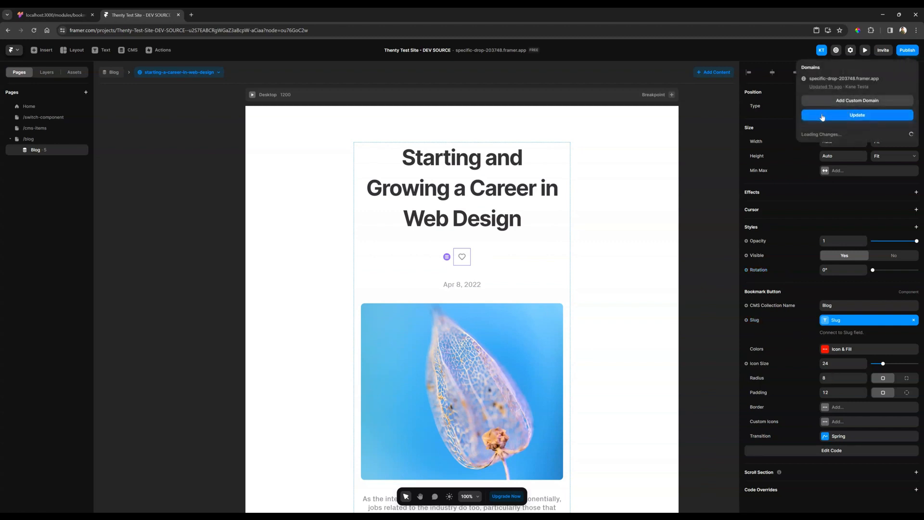
click(822, 117)
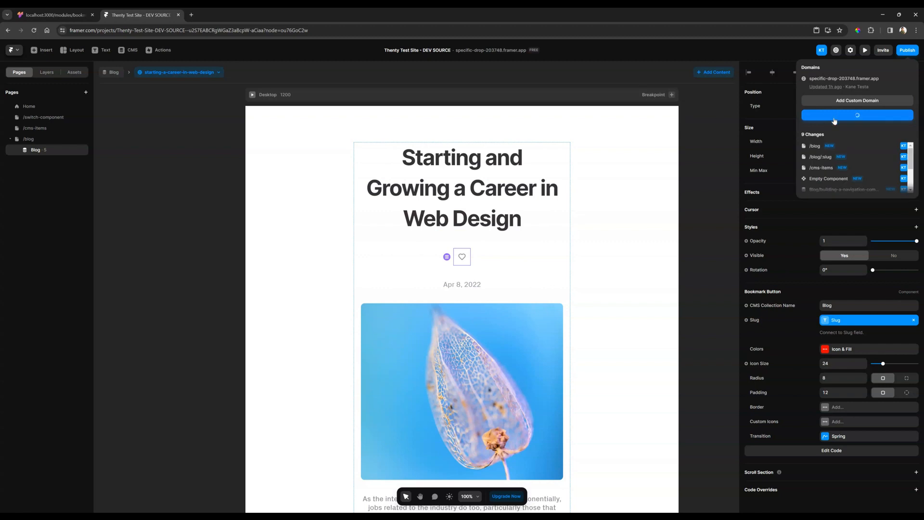
click(491, 51)
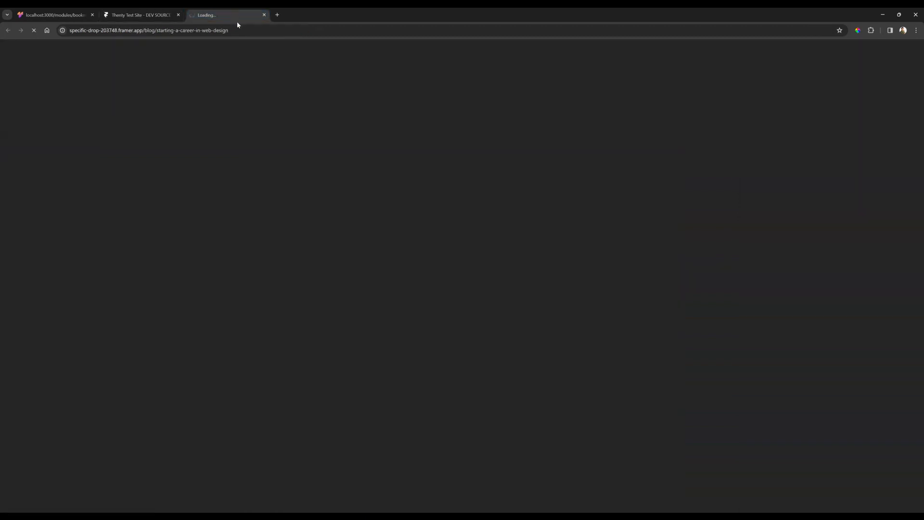
Copy the live site's base address and open its home page in a new browser tab
click(237, 28)
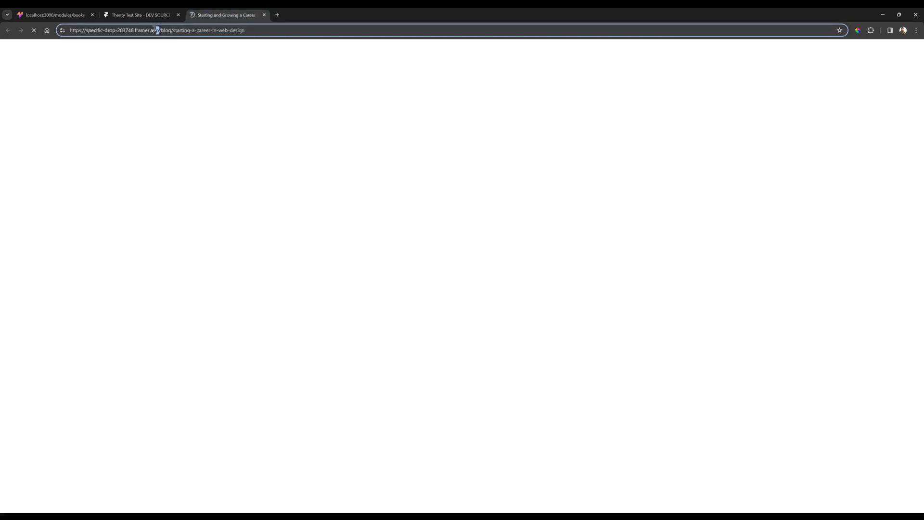
drag(159, 30, 68, 30)
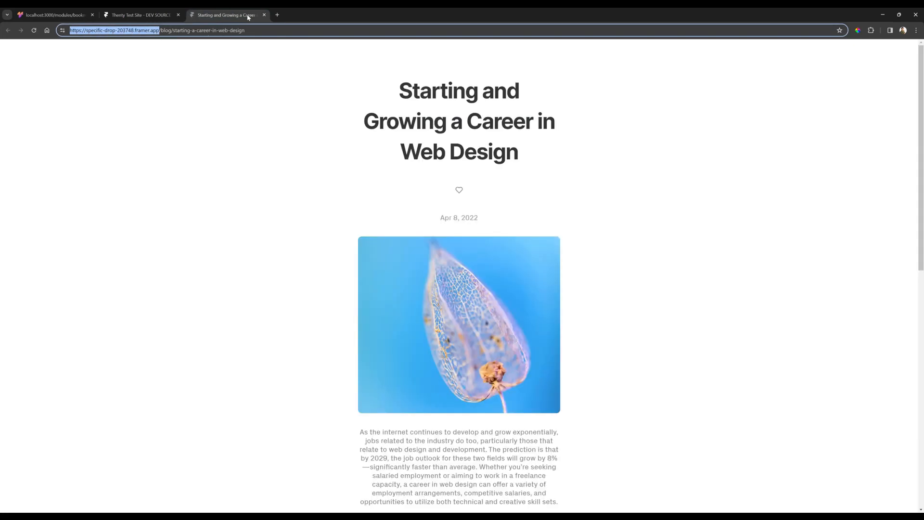
key(ctrl+c)
click(276, 14)
key(ctrl+v)
key(Return)
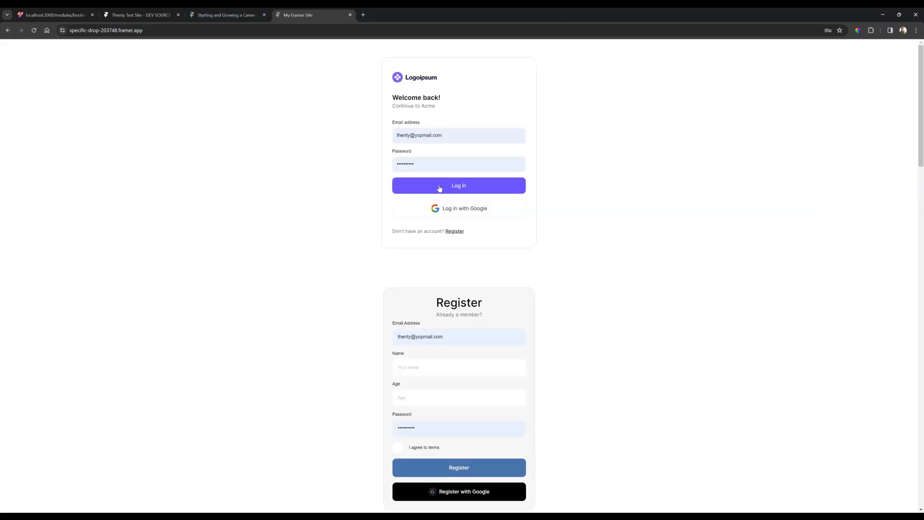
click(439, 185)
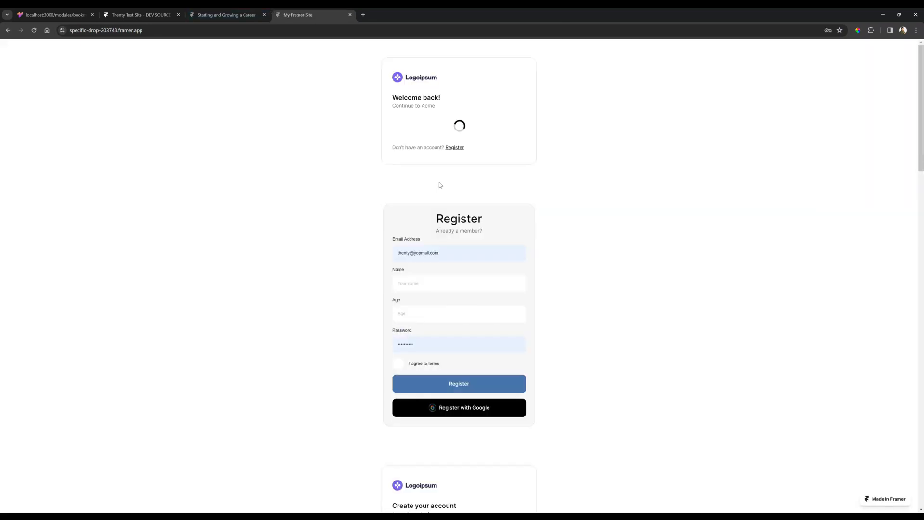
Return to the live Starting and Growing a Career in Web Design post, bookmark it and reload the page
click(243, 13)
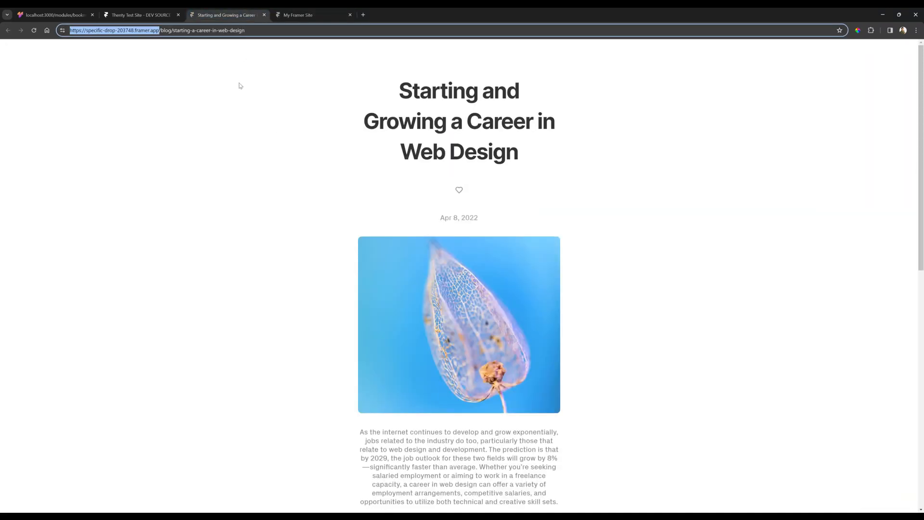
click(240, 86)
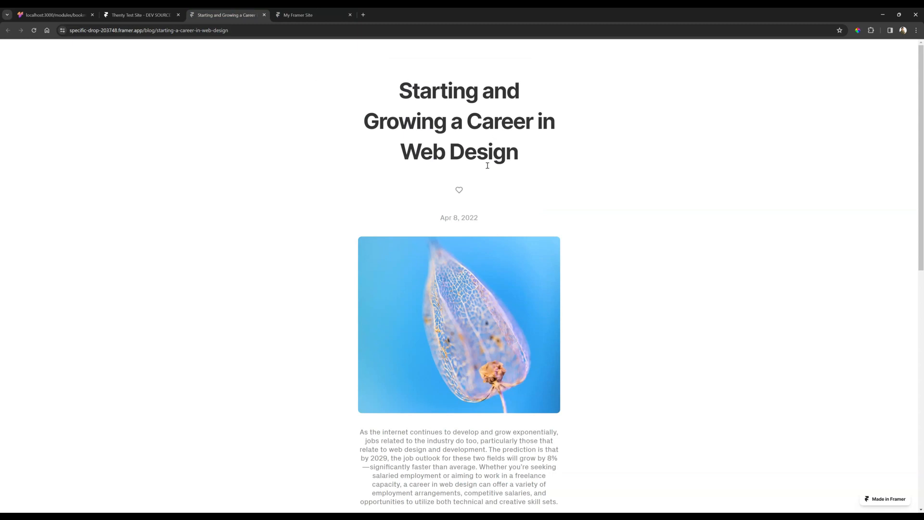
click(459, 191)
click(34, 31)
Refresh thenty's CMS Insights and expand the starting-a-career-in-web-design entry to view which members bookmarked it
click(46, 16)
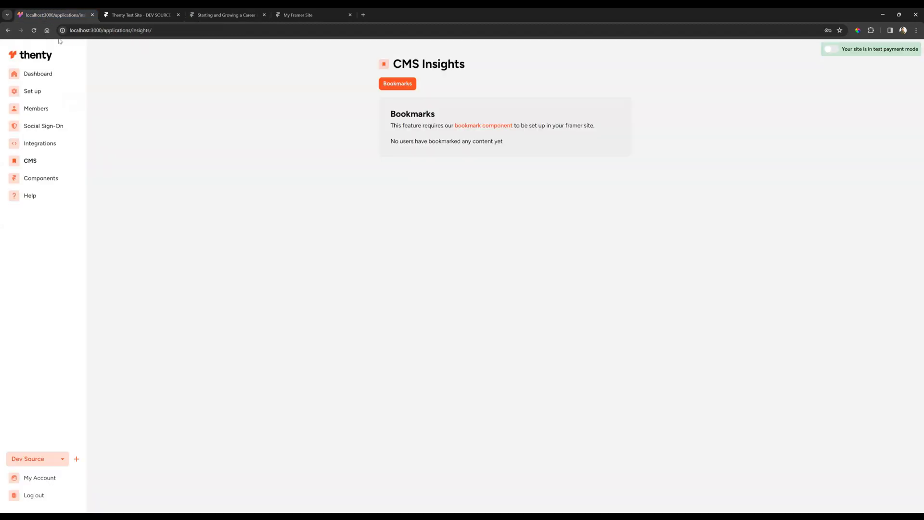
click(34, 30)
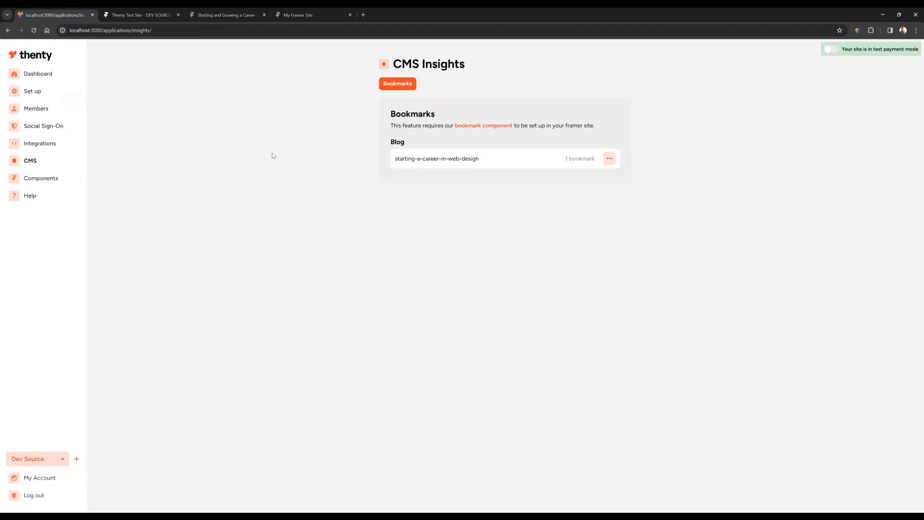
click(521, 160)
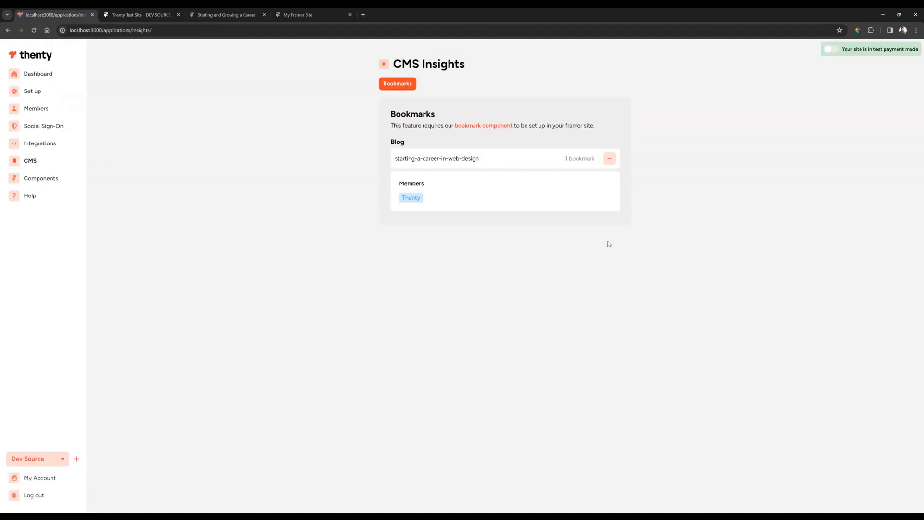
Remove the bookmark from the live Starting and Growing a Career in Web Design post and refresh thenty's CMS Insights
drag(405, 141, 392, 141)
drag(479, 160, 394, 158)
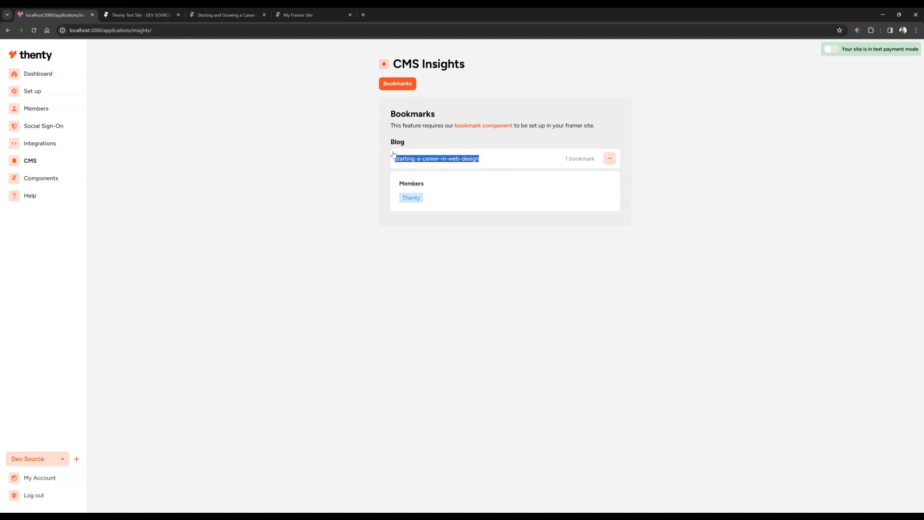
key(ctrl+3)
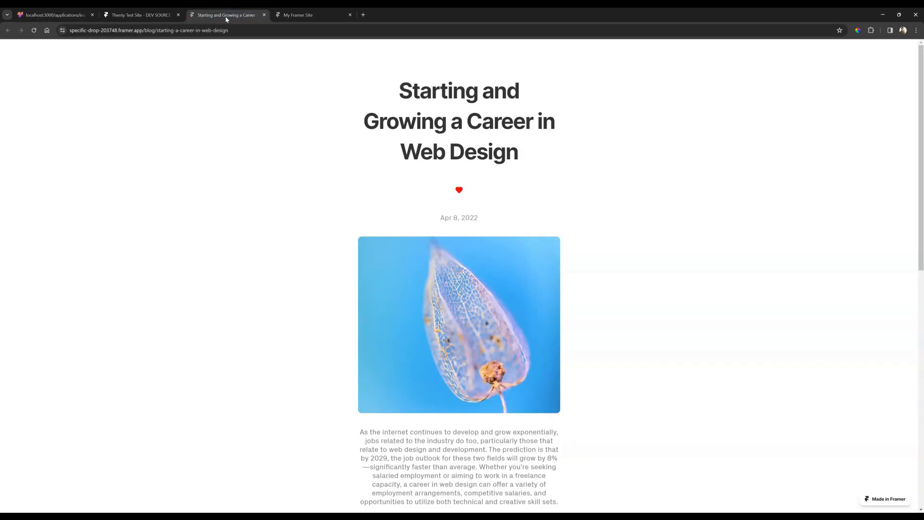
click(459, 190)
key(ctrl+1)
key(ctrl+r)
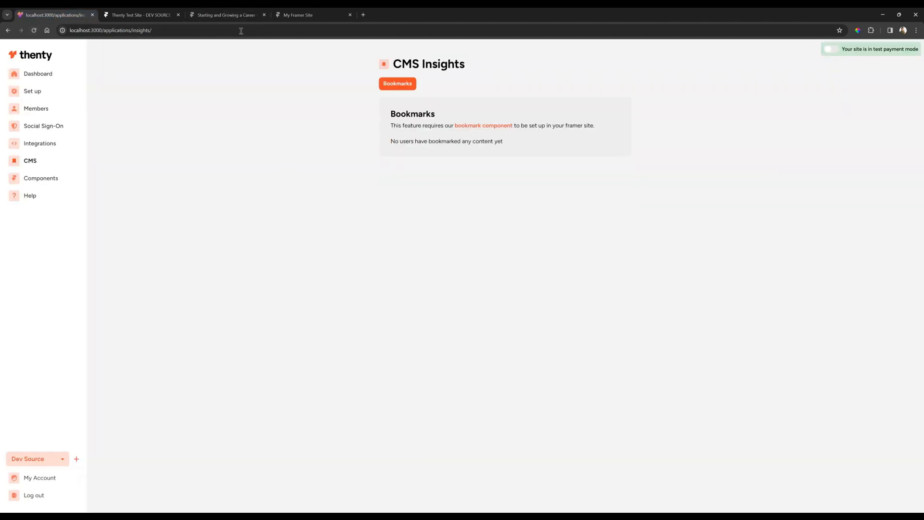
Switch to the Framer project, open the /cms-items page and insert a Blog collection list onto the canvas
key(ctrl+3)
click(142, 15)
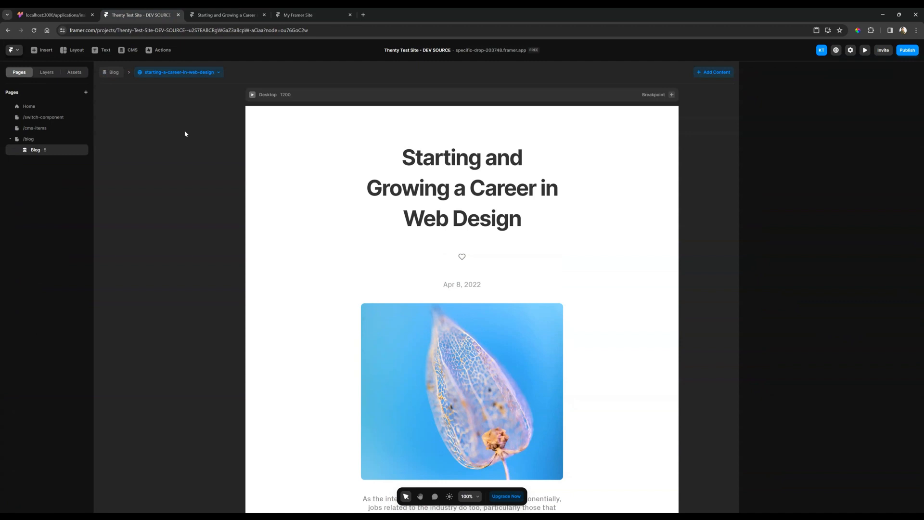
click(40, 129)
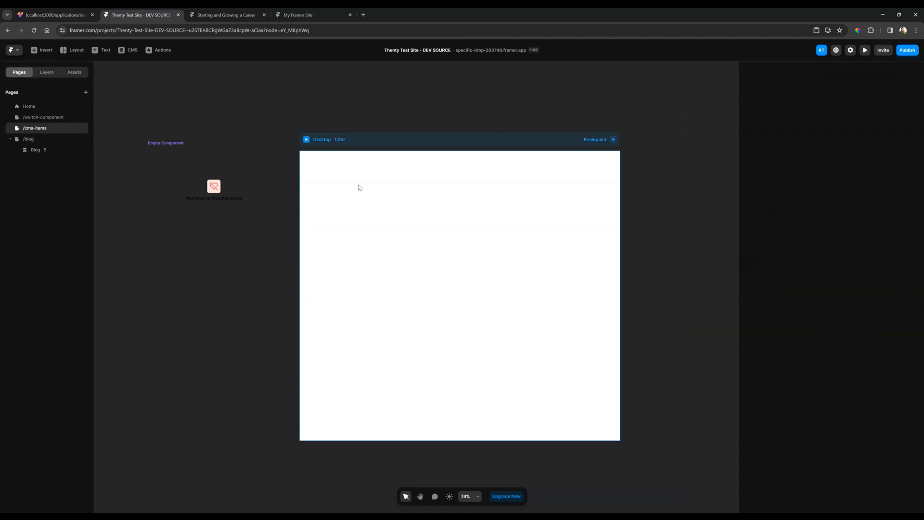
click(43, 50)
mouse_move(45, 264)
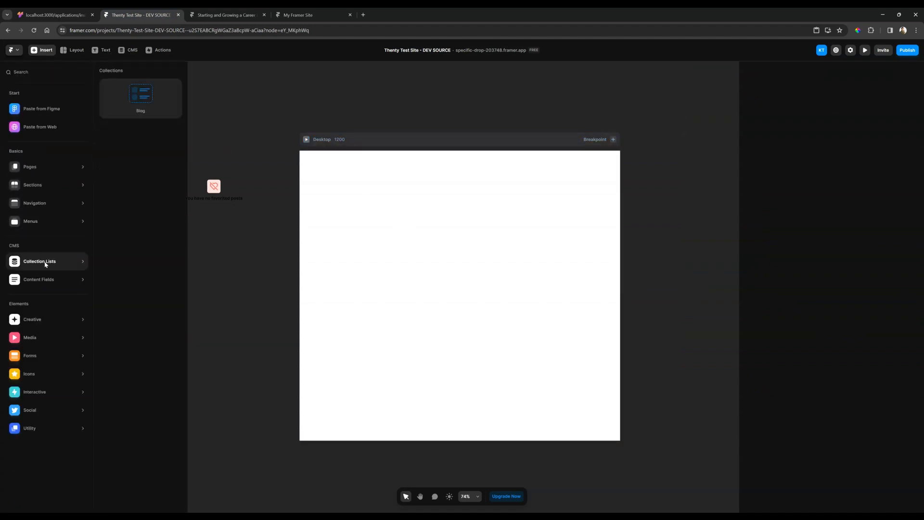
drag(140, 102, 384, 266)
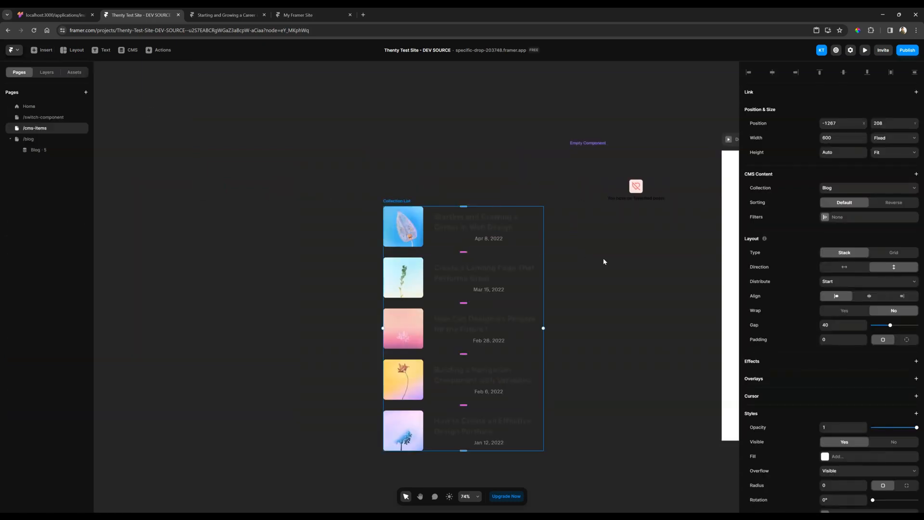
Place the Blog collection list below Empty Component, outside the Desktop frame at about -697, 281, and review its collection settings
drag(603, 259, 389, 175)
drag(287, 201, 438, 220)
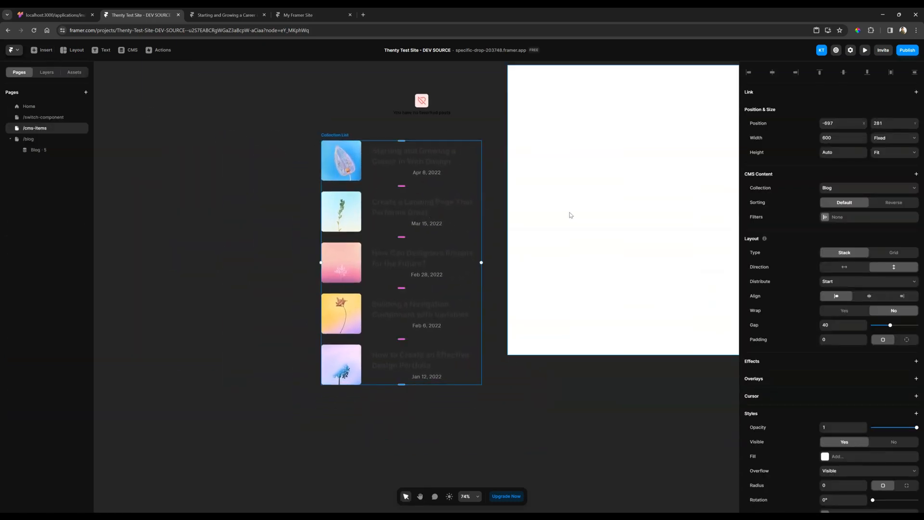
drag(571, 215, 385, 237)
scroll(351, 247, down, 2)
click(834, 189)
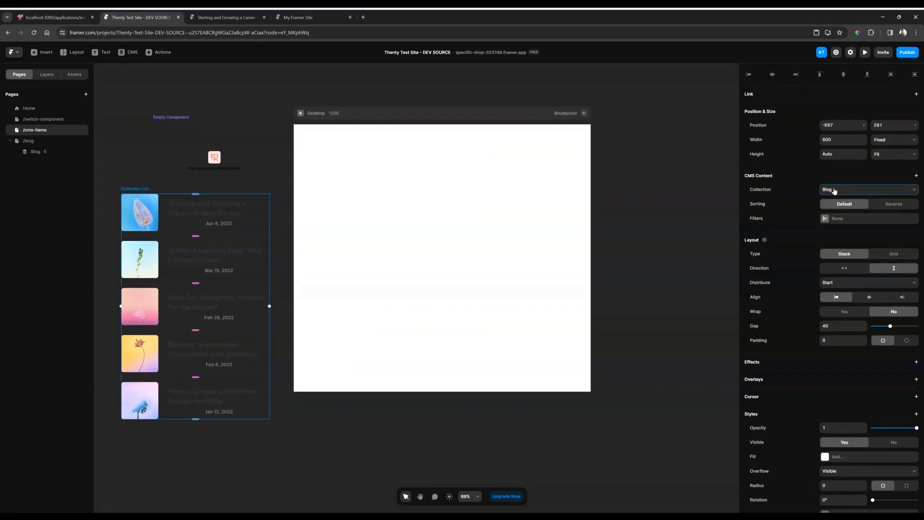
right_click(802, 181)
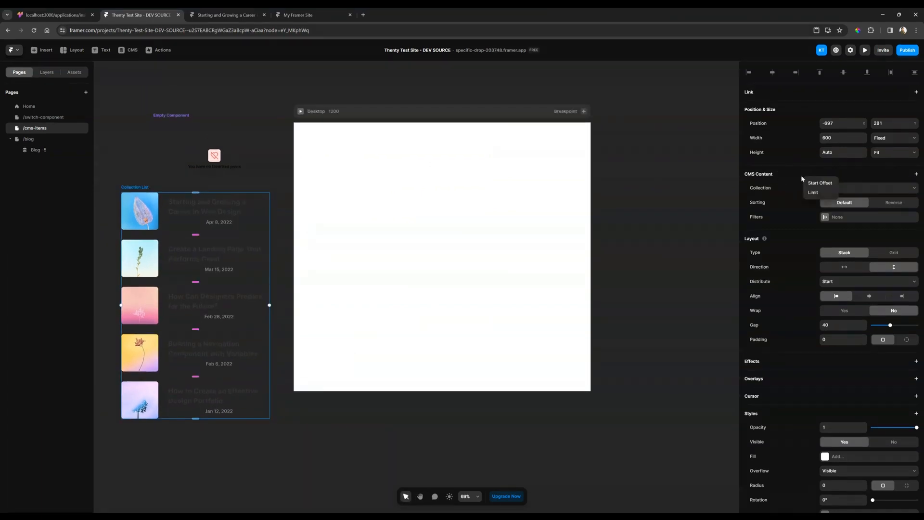
click(705, 181)
click(674, 178)
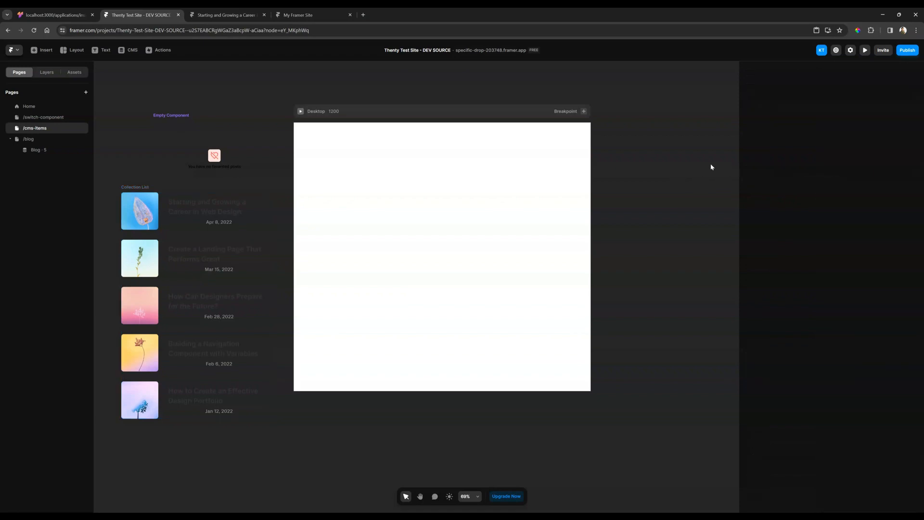
Copy the CMS Bookmark List component from thenty's bookmark guide and paste it into the Framer Desktop frame, centred
click(53, 15)
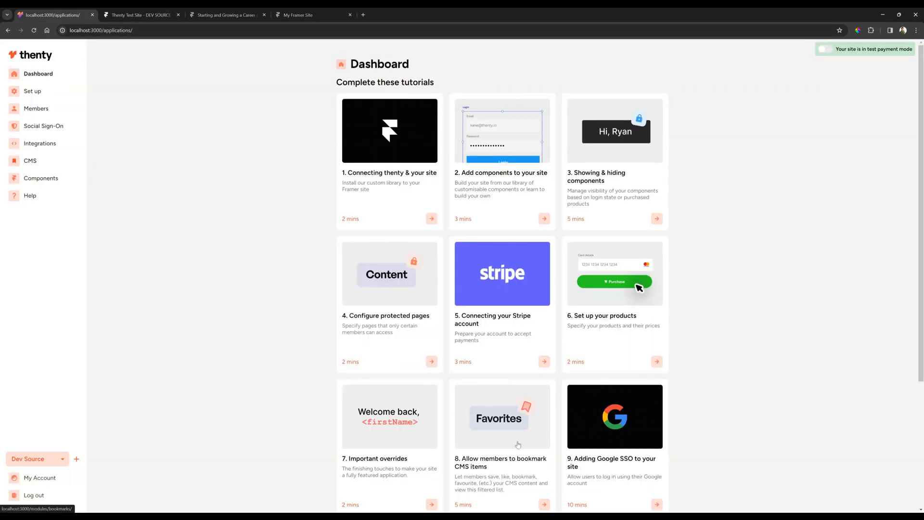
click(481, 418)
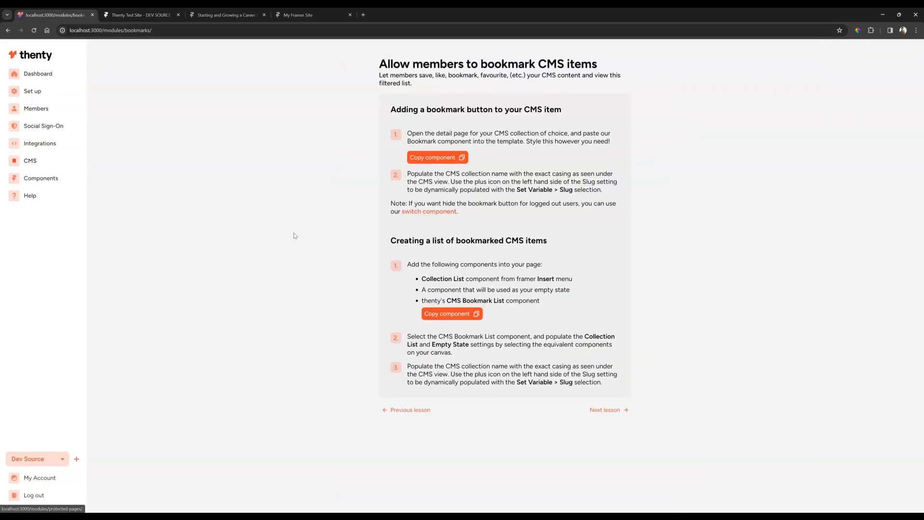
click(473, 314)
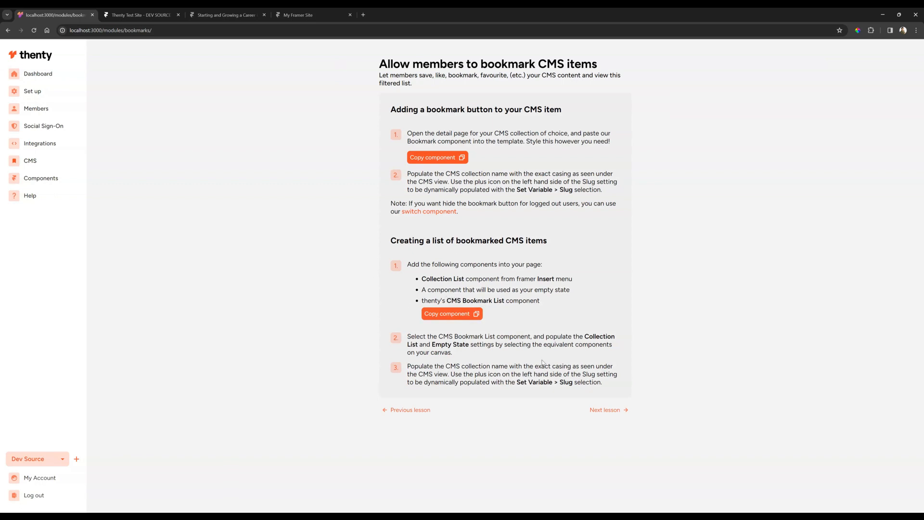
click(477, 314)
click(129, 10)
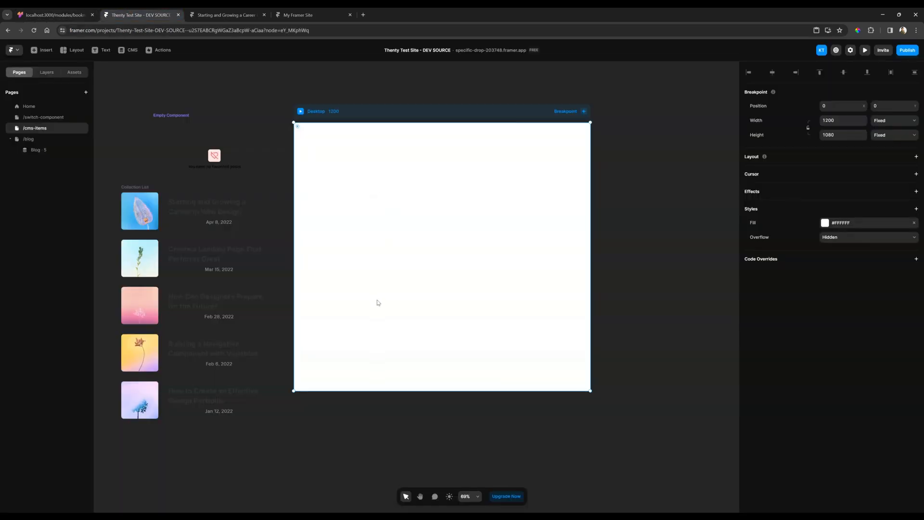
key(ctrl+v)
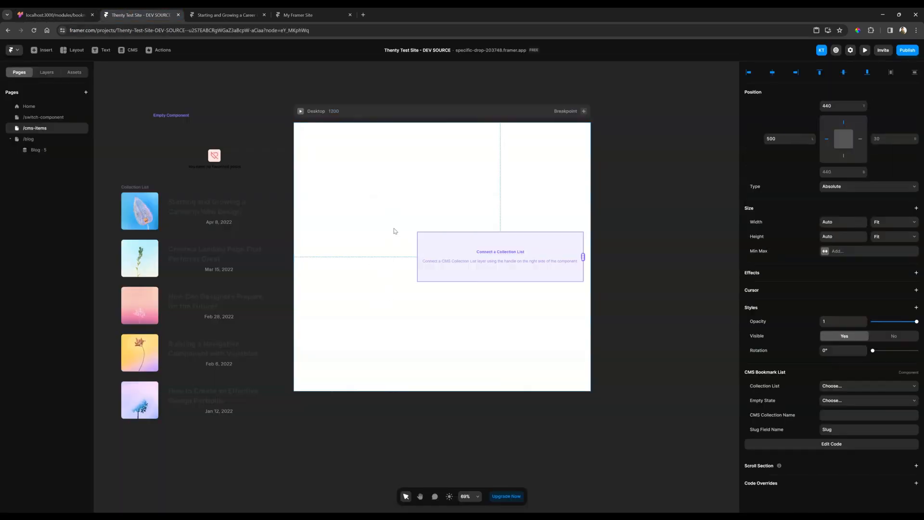
drag(457, 248, 400, 247)
click(596, 194)
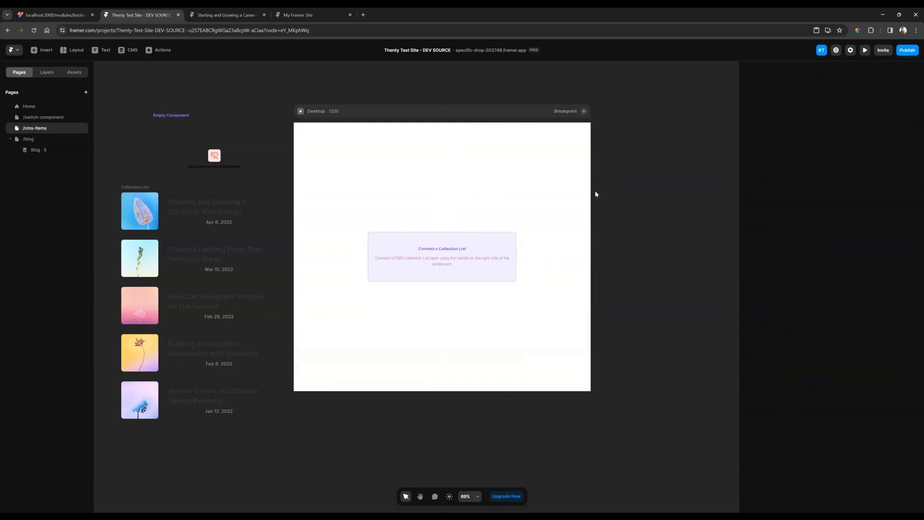
Connect the CMS Bookmark List to the Collection List layer and move it up to 85 from the Desktop frame's top
click(488, 247)
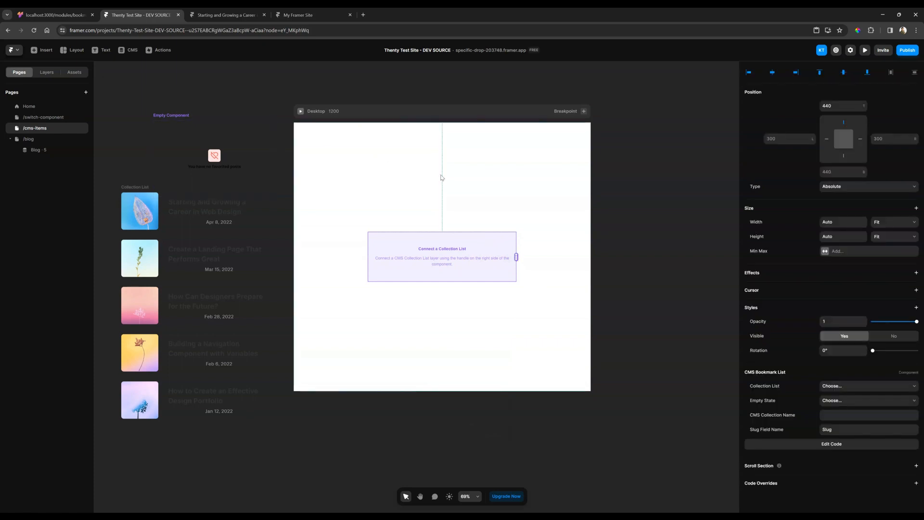
drag(517, 258, 229, 294)
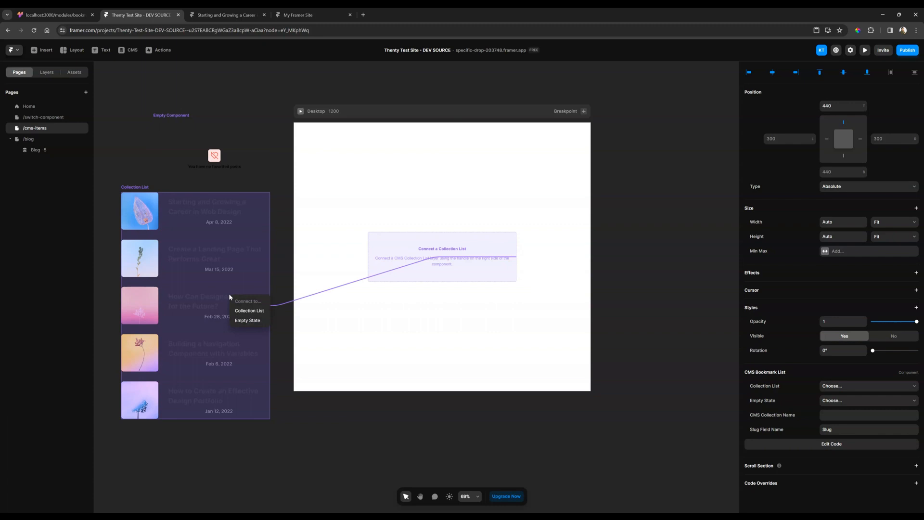
click(263, 311)
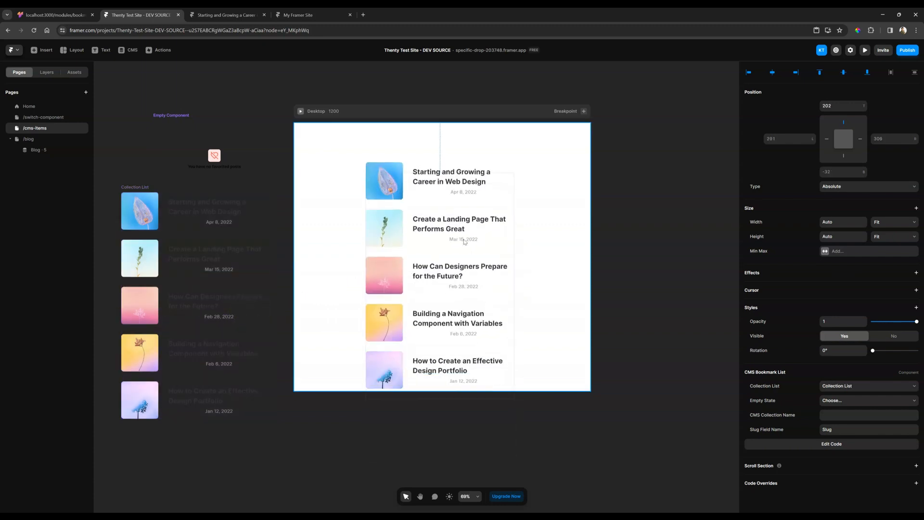
drag(465, 223, 463, 227)
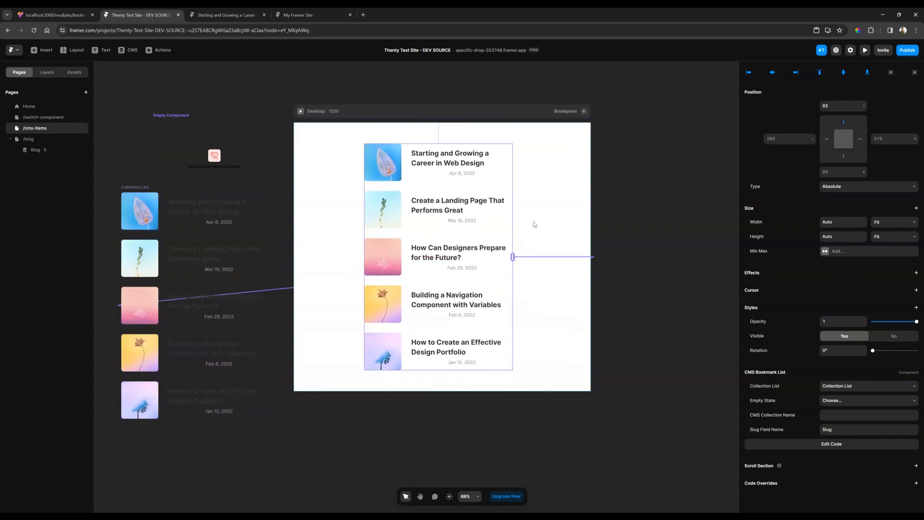
click(538, 217)
Connect Empty Component as the bookmark list's Empty State and publish the site update
click(510, 270)
drag(512, 256, 227, 155)
click(245, 183)
click(906, 51)
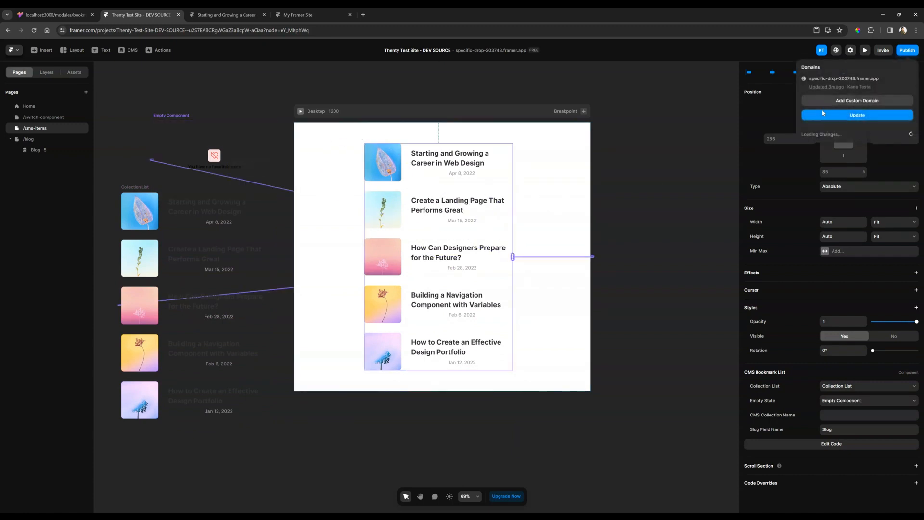
click(857, 115)
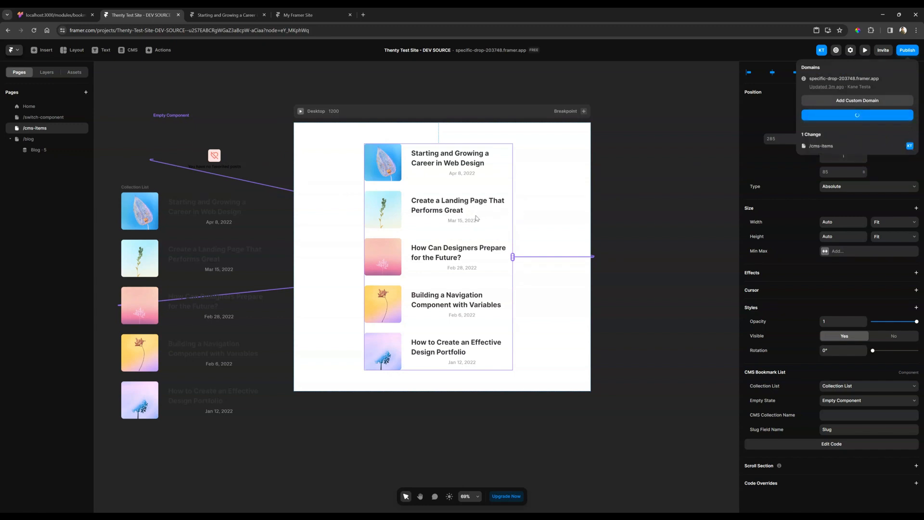
Set the bookmark list's CMS Collection Name to Blog and publish the site update
click(831, 415)
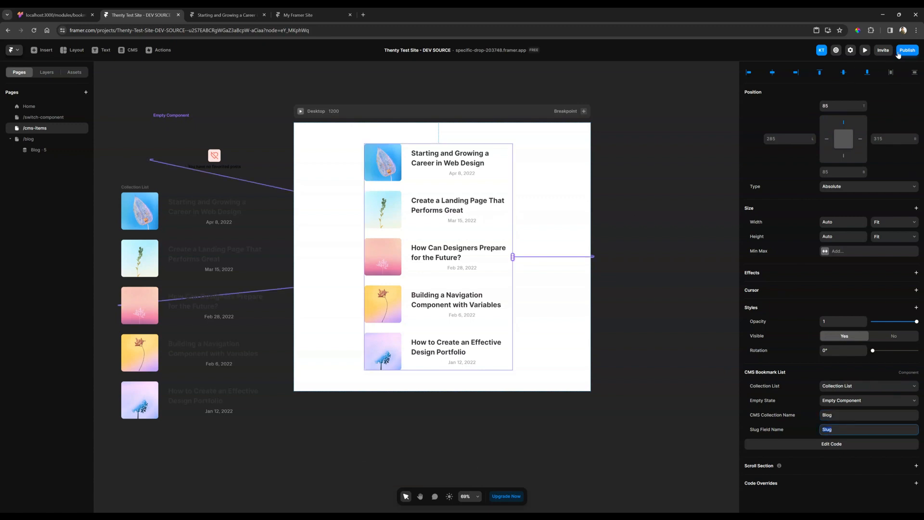
click(907, 51)
click(856, 115)
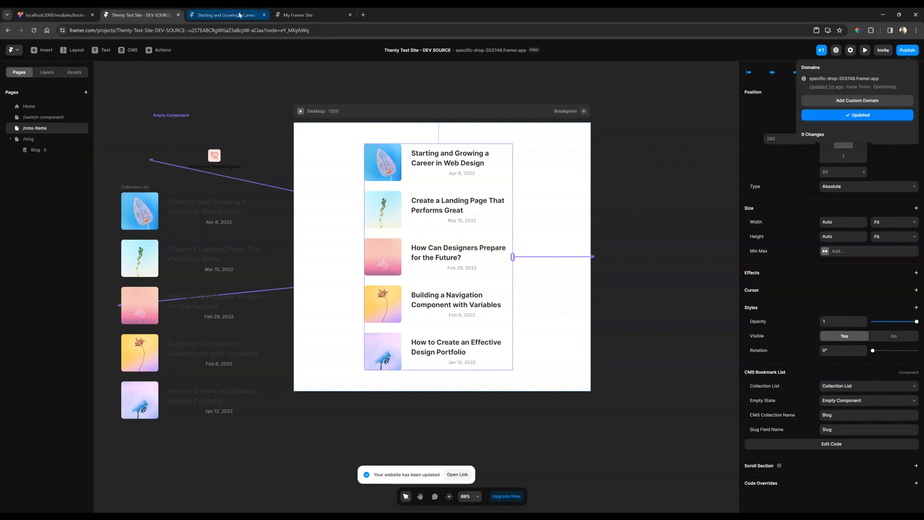
Open the live site's /cms-items page in the browser tab showing the web design career post
mouse_move(240, 15)
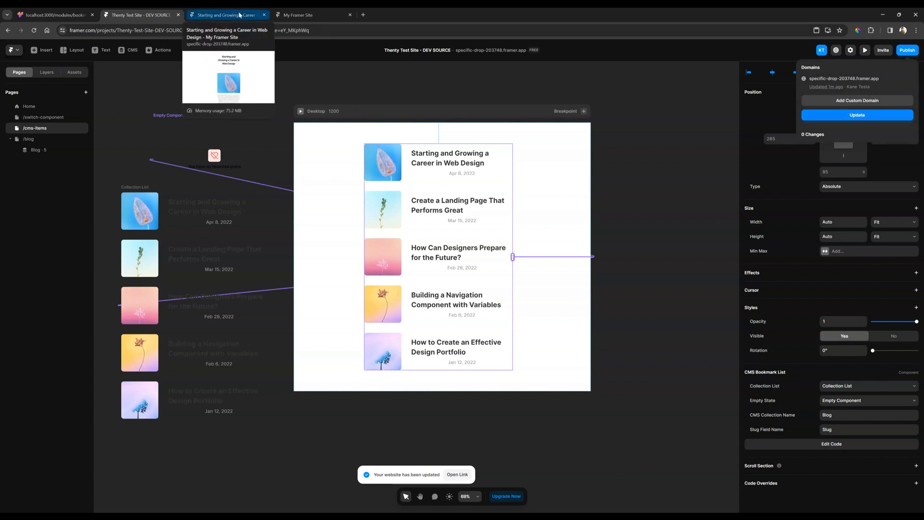
click(240, 15)
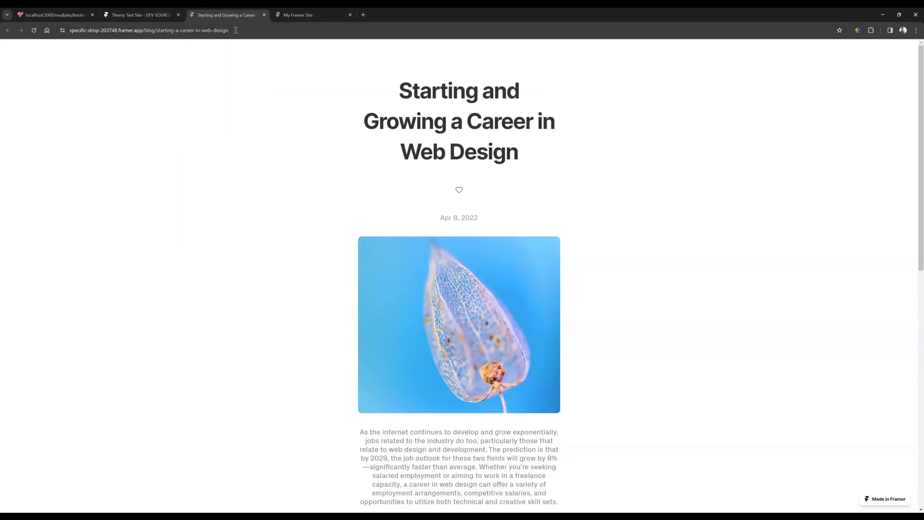
drag(146, 31, 290, 38)
text(cms-item)
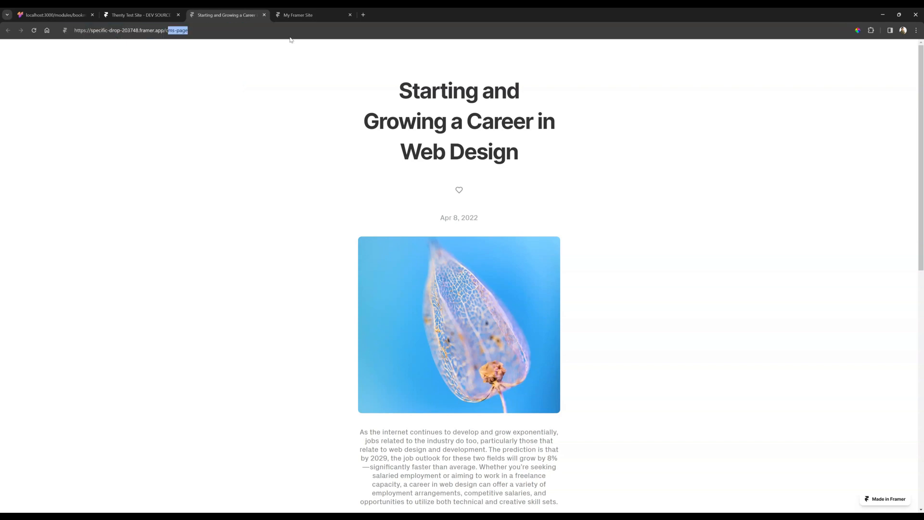
text(s)
key(Return)
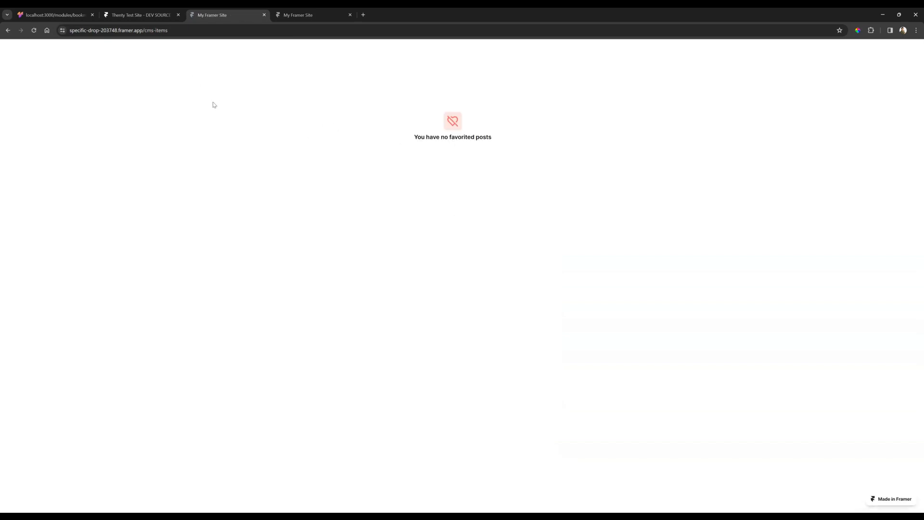
Return to the live Starting and Growing a Career in Web Design post, bookmark it and open /cms-items in the other live-site tab
click(7, 34)
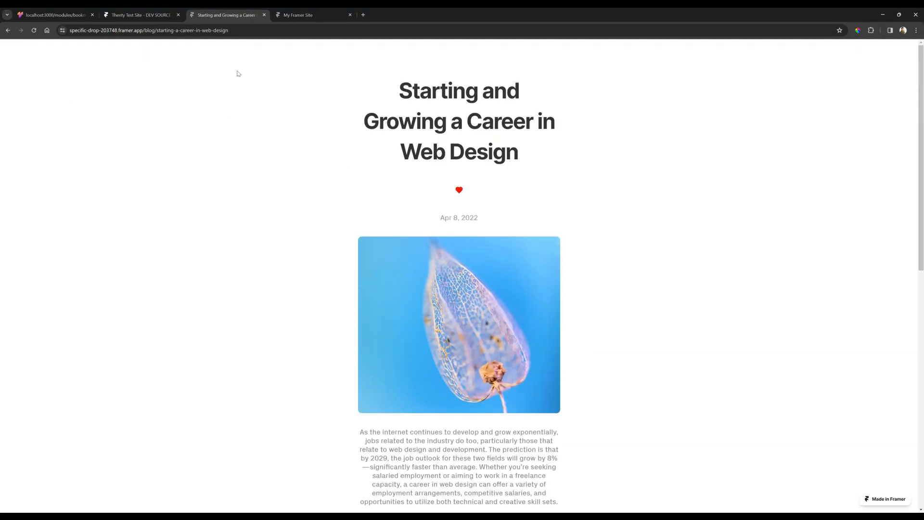
drag(161, 30, 321, 40)
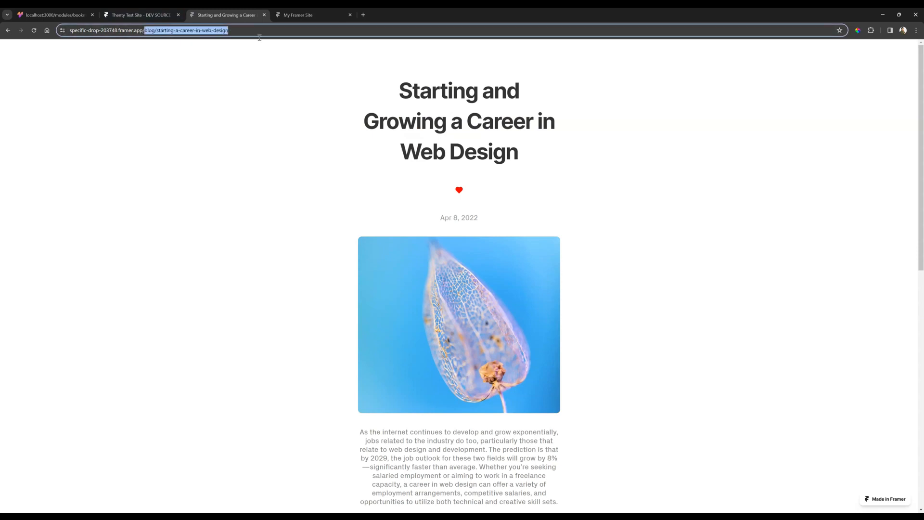
click(289, 18)
click(253, 30)
click(251, 31)
text(/cm)
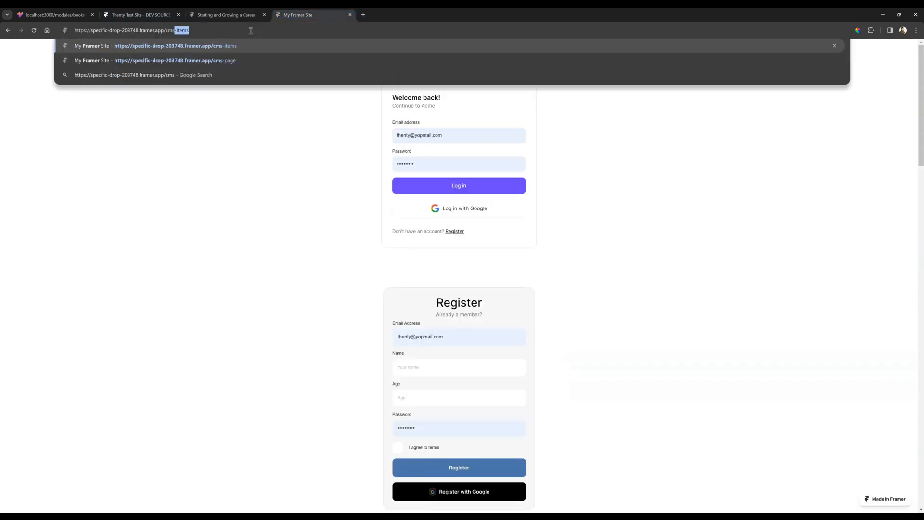
key(Return)
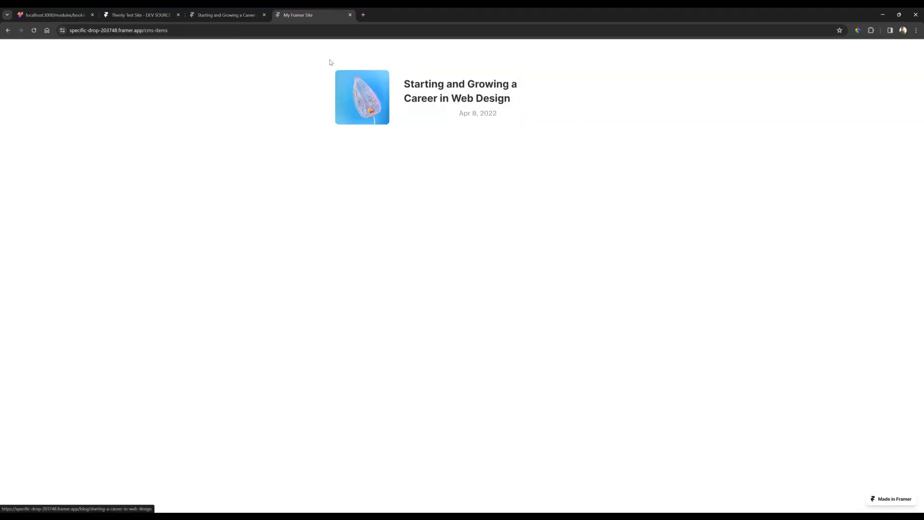
Bookmark the live How Can Designers Prepare for the Future? post, close its tab and reload the live /cms-items page
click(237, 18)
click(453, 193)
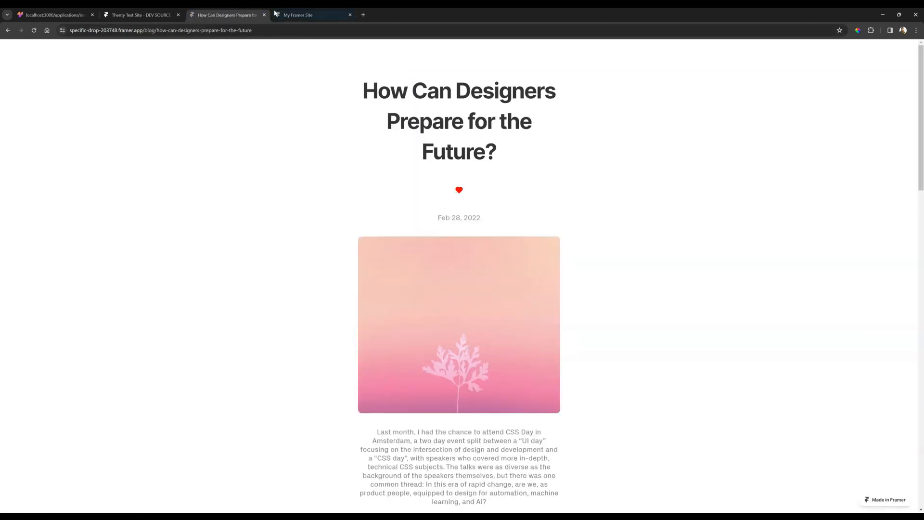
click(275, 15)
click(264, 15)
click(35, 31)
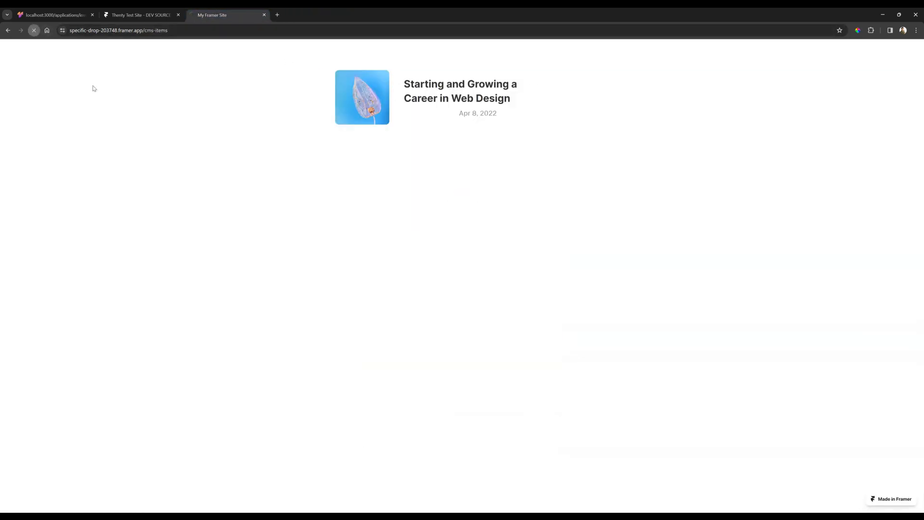